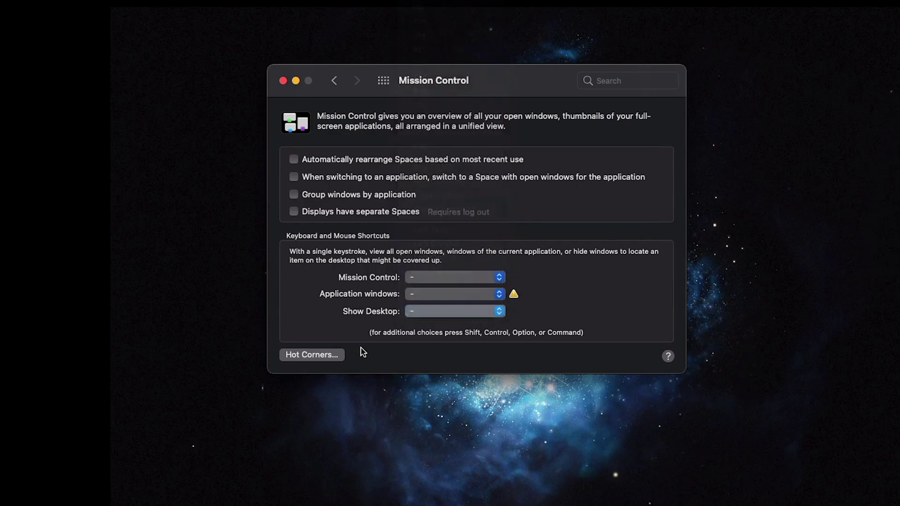
Set the lower-left hot corner to Put Display to Sleep, leaving the other three corners unassigned
click(311, 356)
click(332, 229)
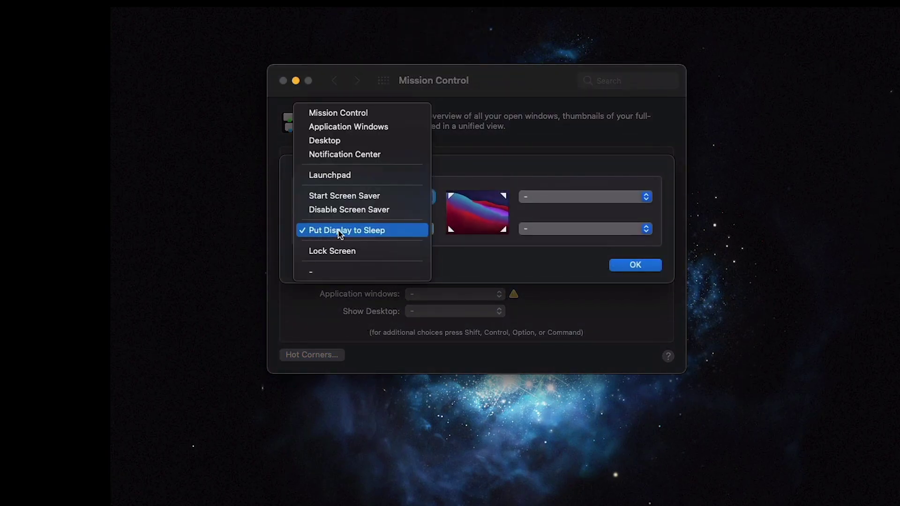
click(341, 229)
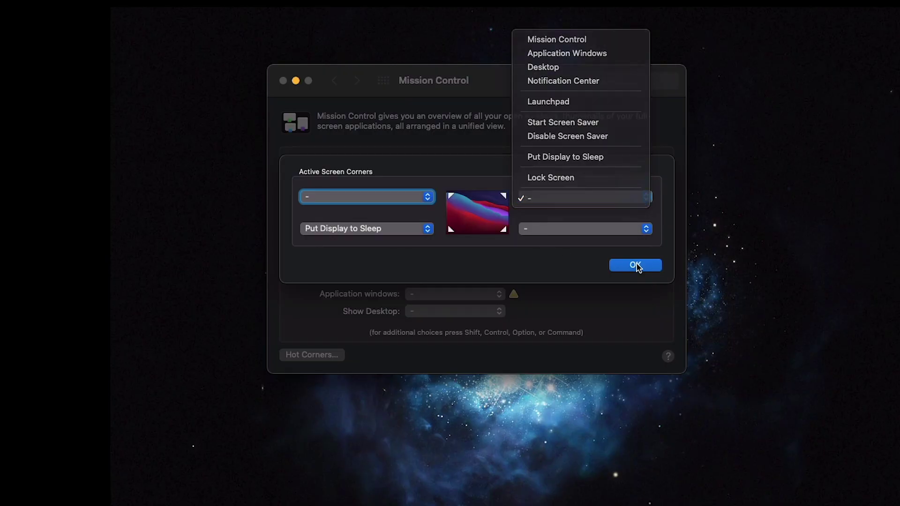
click(634, 264)
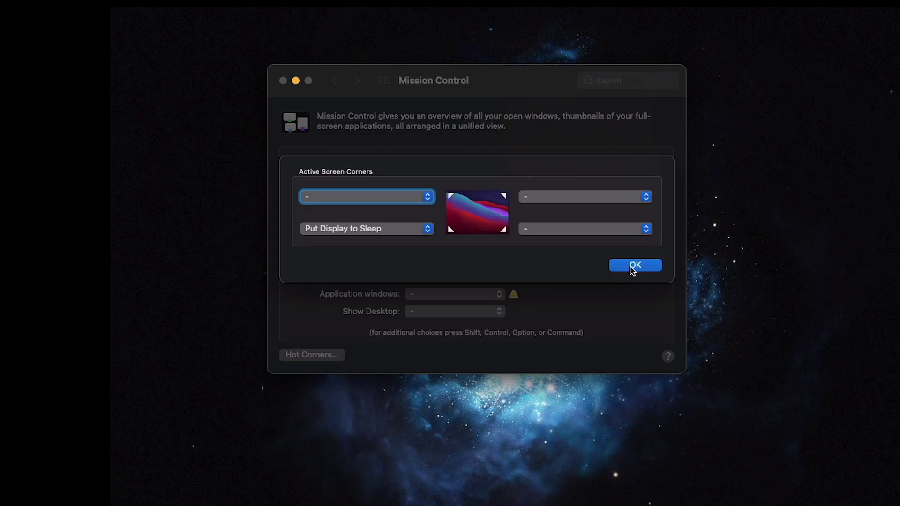
click(632, 265)
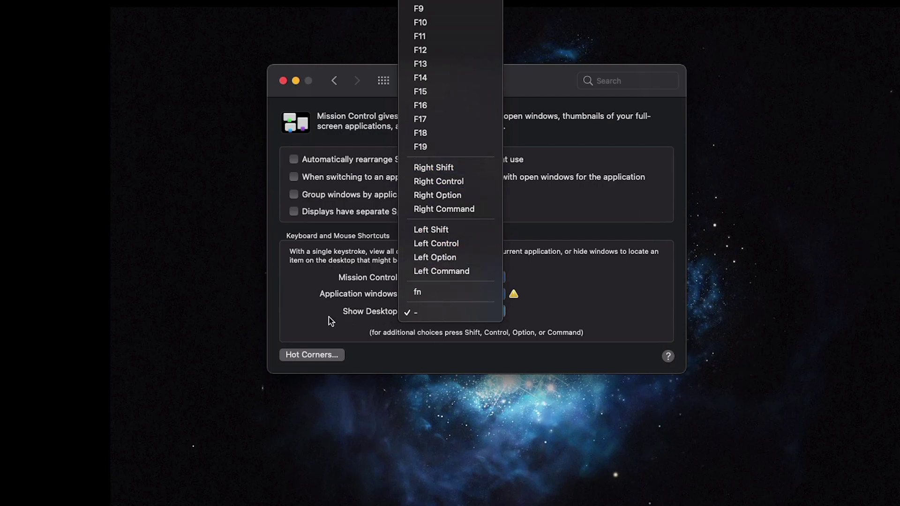
click(331, 321)
click(305, 364)
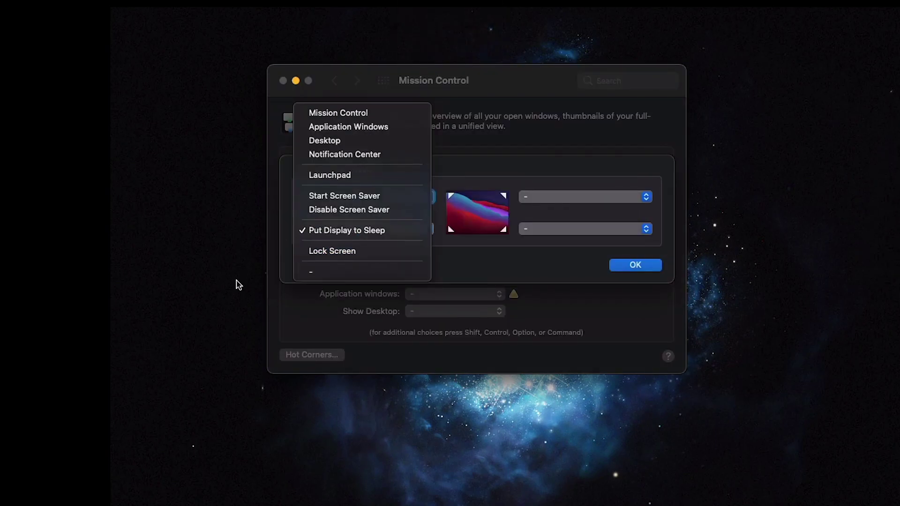
click(237, 283)
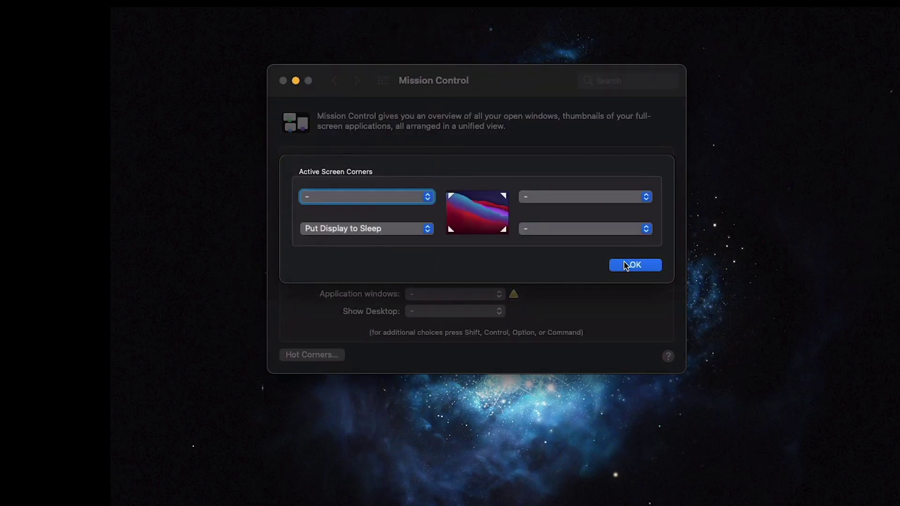
click(625, 266)
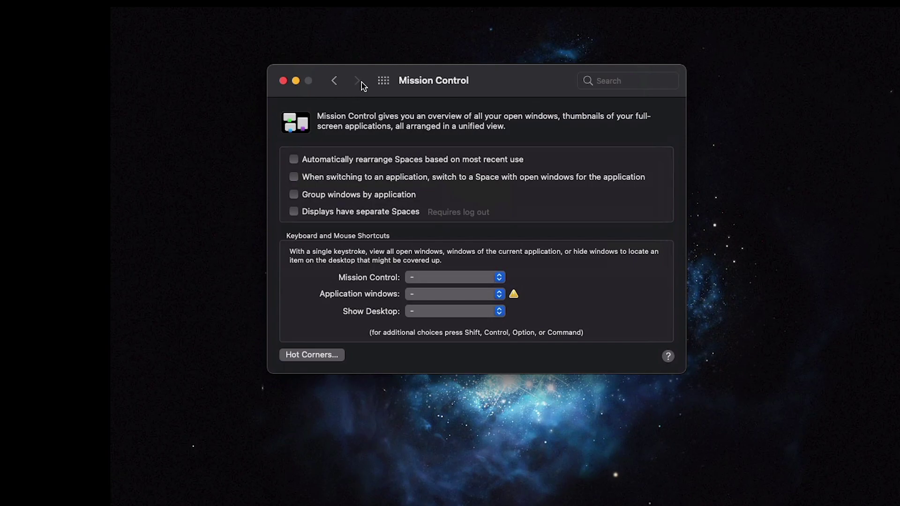
Review the Siri preferences, including the Enable Ask Siri option, and return to the preferences overview
click(383, 81)
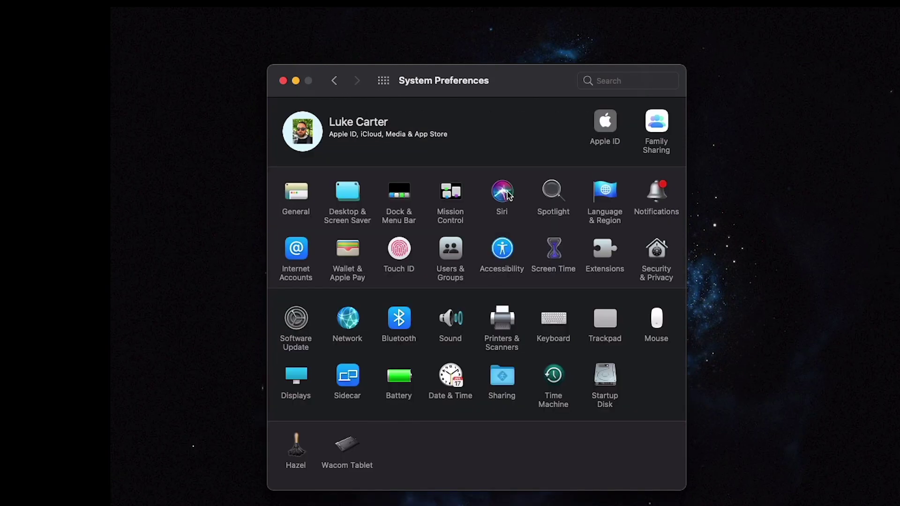
click(507, 191)
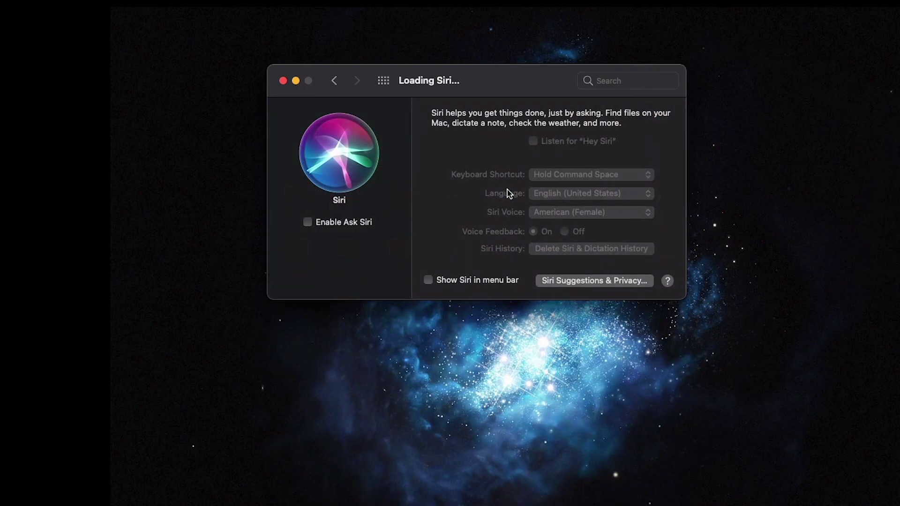
click(386, 84)
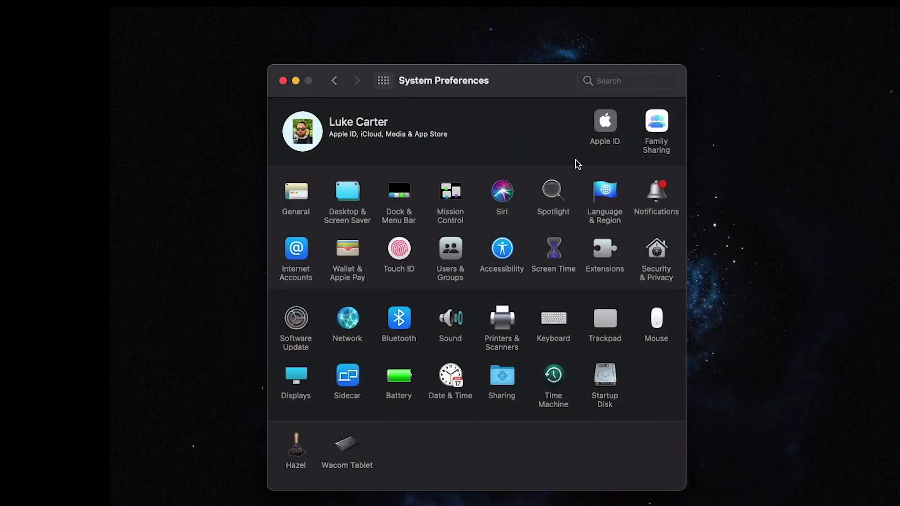
Try excluding the desktop folder from Spotlight searches in the privacy list, and remove that entry again
click(551, 197)
click(520, 151)
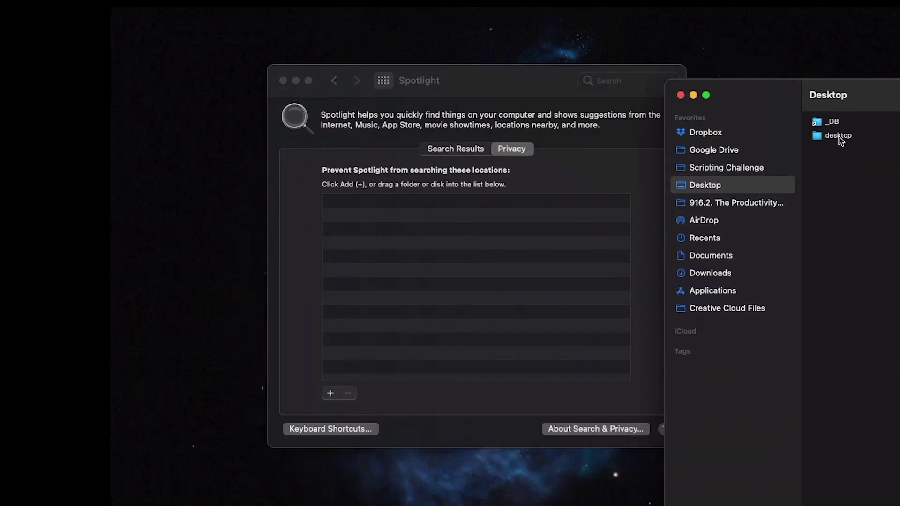
drag(840, 140, 381, 203)
click(382, 203)
click(352, 392)
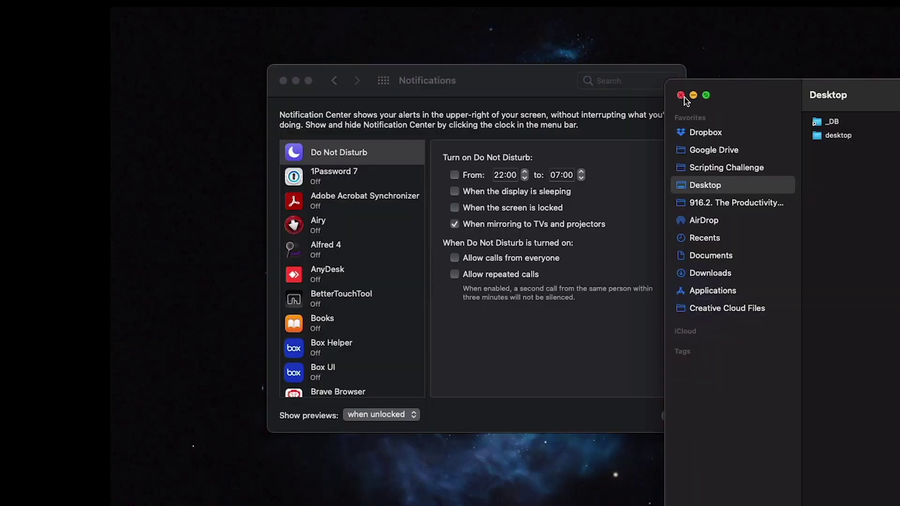
Close the Finder window and allow notifications for 1Password 7, Adobe Acrobat Synchronizer and Airy
click(683, 93)
click(490, 176)
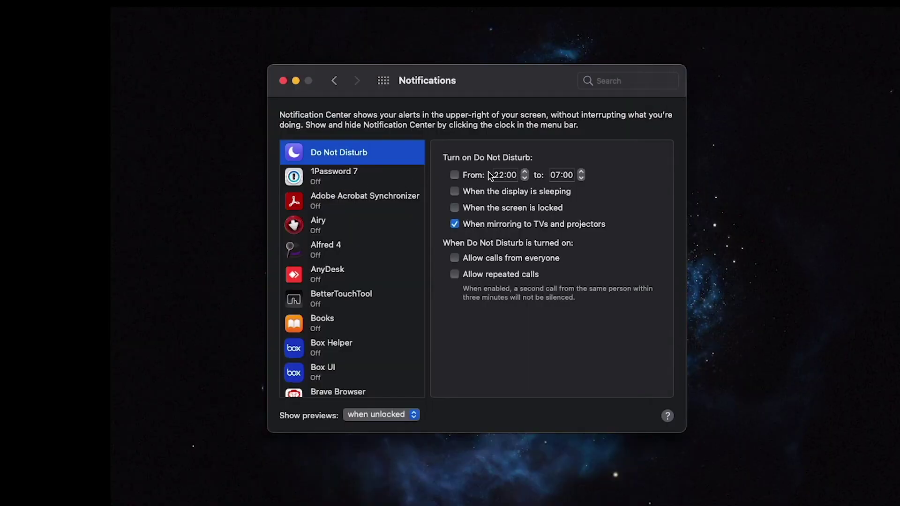
click(376, 180)
click(449, 157)
click(370, 199)
click(452, 157)
click(368, 224)
click(451, 156)
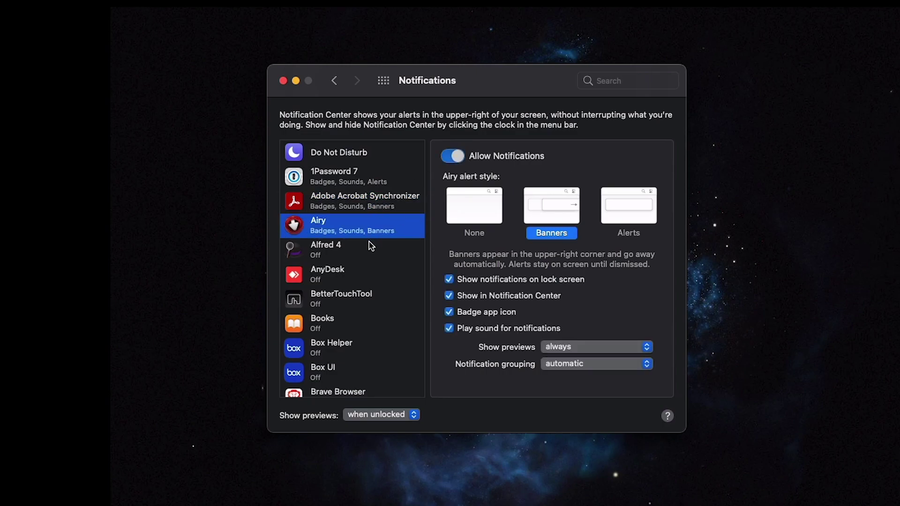
Allow notifications for Alfred 4, AnyDesk, BetterTouchTool and Books
click(371, 246)
click(451, 156)
click(375, 272)
click(458, 159)
click(357, 309)
click(461, 159)
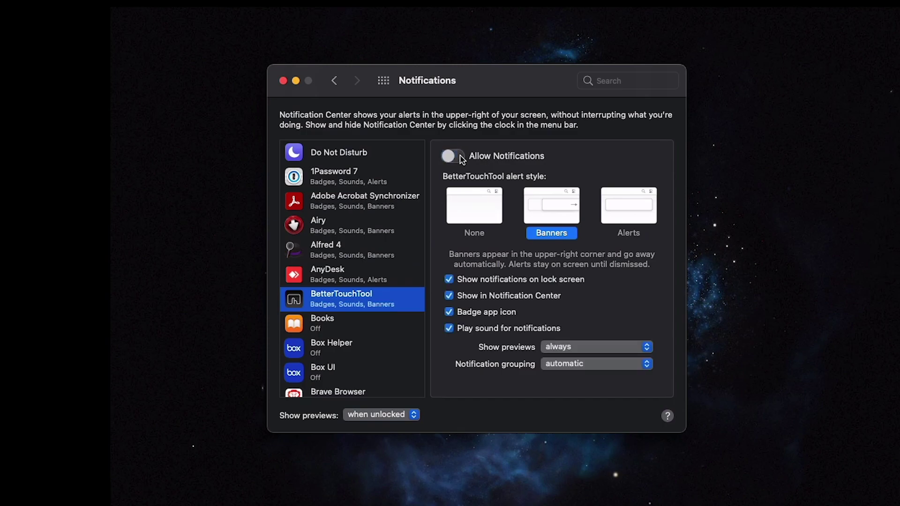
click(351, 323)
click(453, 156)
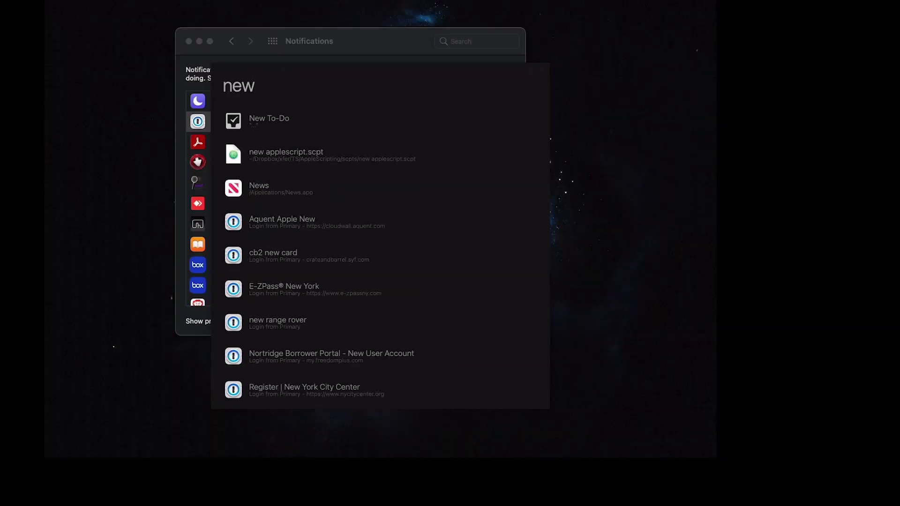
Create a new AppleScript file named "disable notes" and add the snippet that activates System Preferences with a delayOne delay
click(258, 161)
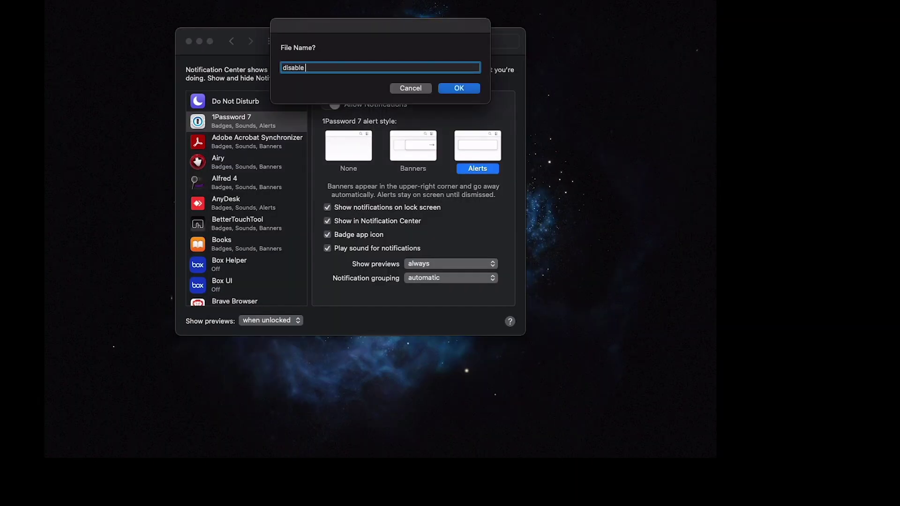
key(Return)
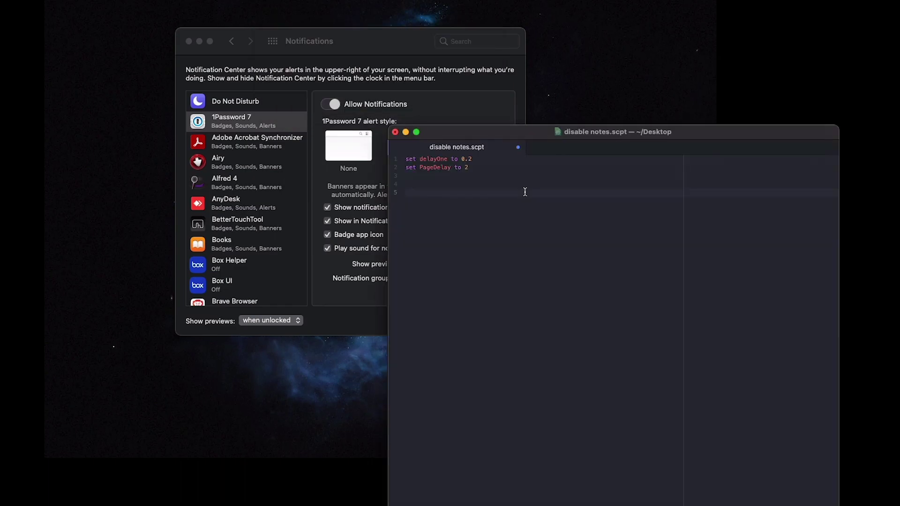
text(tella)
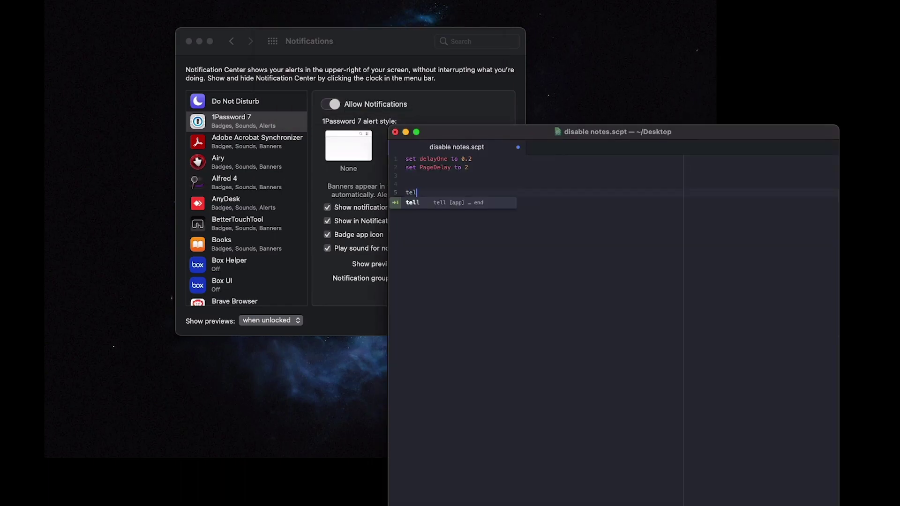
key(Return)
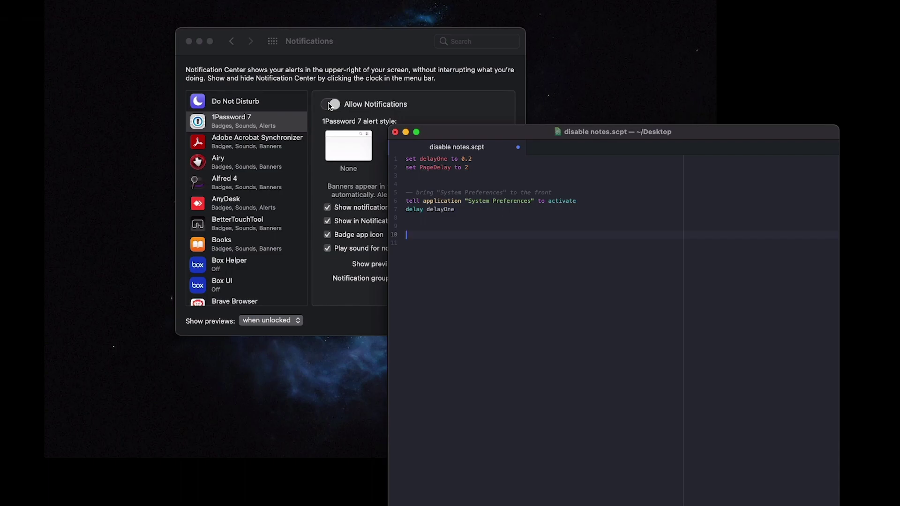
Insert a cliclick mouse click using clickAllowX 1181 and clickAllowY 500 for the Allow Notifications switch, followed by a delay
key(alt+space)
text(mouse)
key(Return)
text(c)
key(Return)
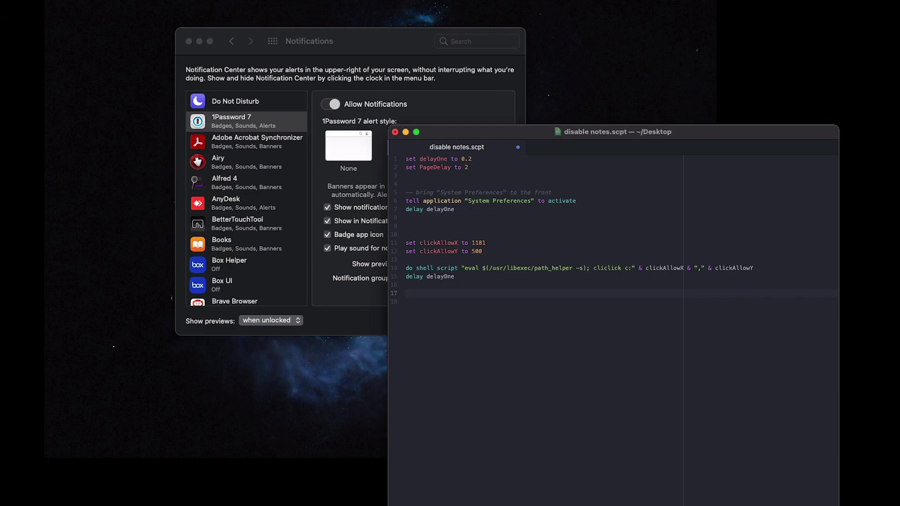
Add a System Events tell block that sends the down arrow with key code 125 and waits delayOne
text(tell)
key(Tab)
text(down)
key(Tab)
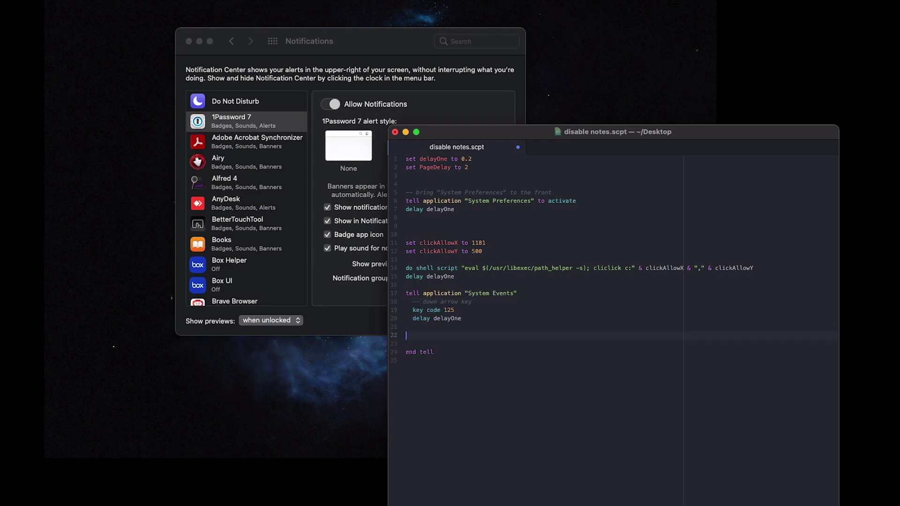
Wrap the script's commands in a loop that repeats numberOfTimes, with a "How many times?" dialog asking for the count
drag(412, 184, 411, 471)
key(BackSpace)
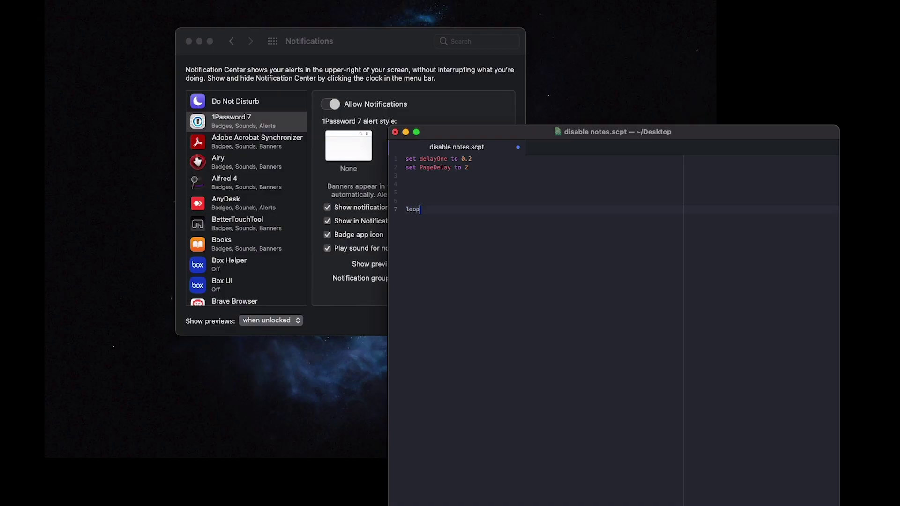
text(p set)
key(super+z)
key(super+z)
key(super+z)
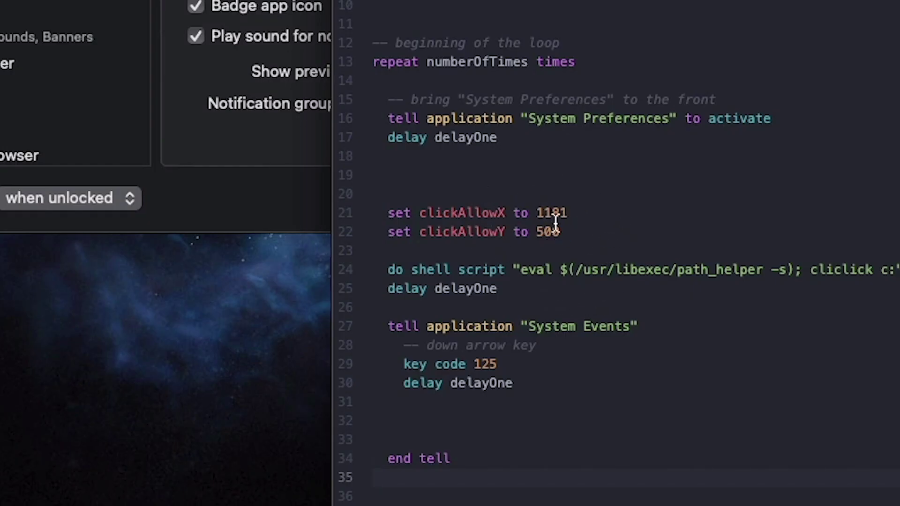
Add the comment "--------- replace XY coordinates here" above the clickAllowX and clickAllowY lines
click(555, 230)
click(408, 196)
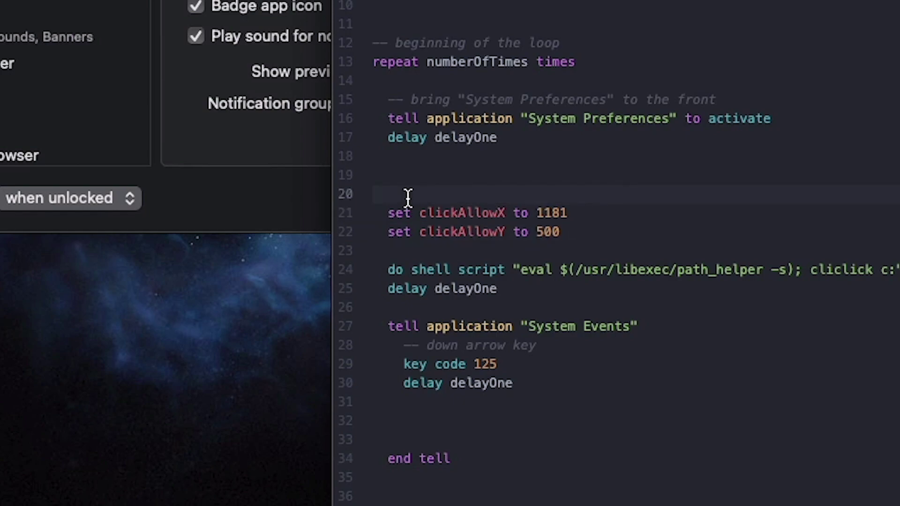
text(--------- replace XY coordinates here)
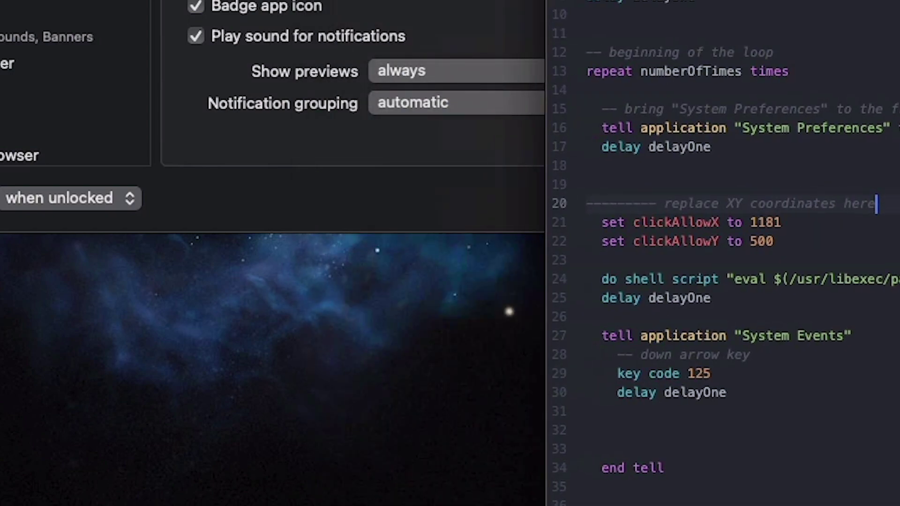
key(super+r)
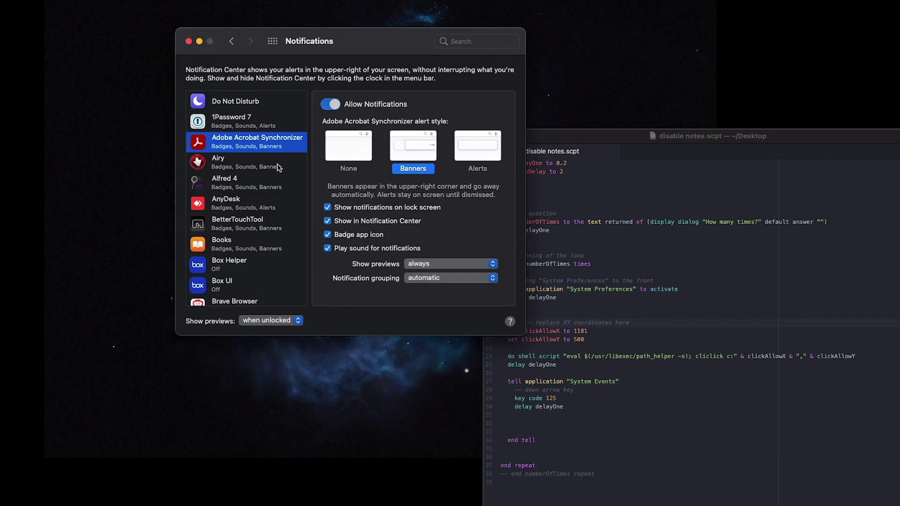
Count the apps in the Notifications list that have notifications turned on, from 1Password 7 through Books
click(278, 167)
key(Down)
key(Down)
key(Down)
key(Down)
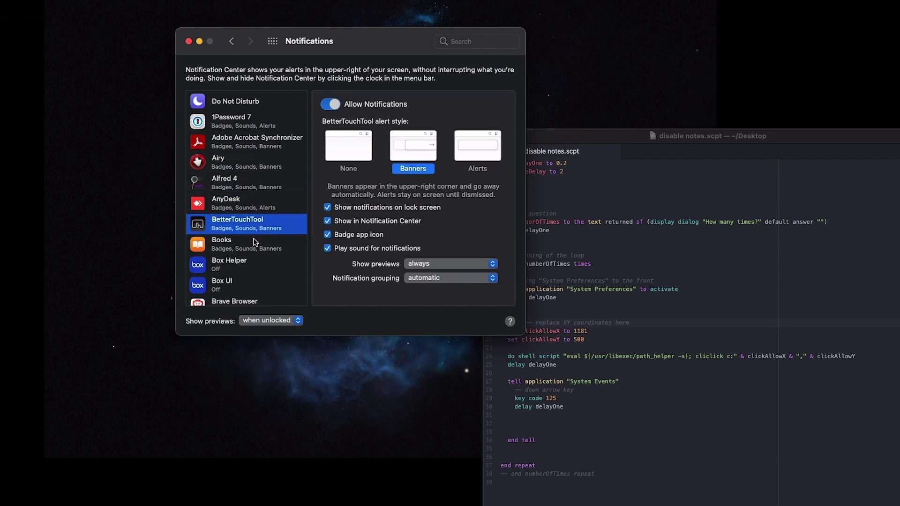
click(279, 126)
click(263, 144)
click(255, 163)
click(251, 187)
click(250, 204)
click(250, 223)
key(Down)
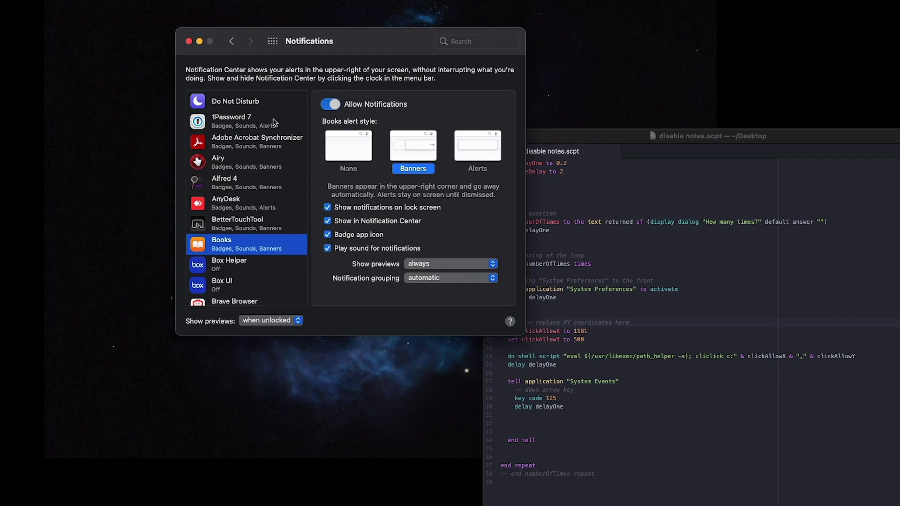
Select 1Password 7 in the Notifications list and run disable notes.scpt with a repeat count of 7
click(283, 119)
click(571, 138)
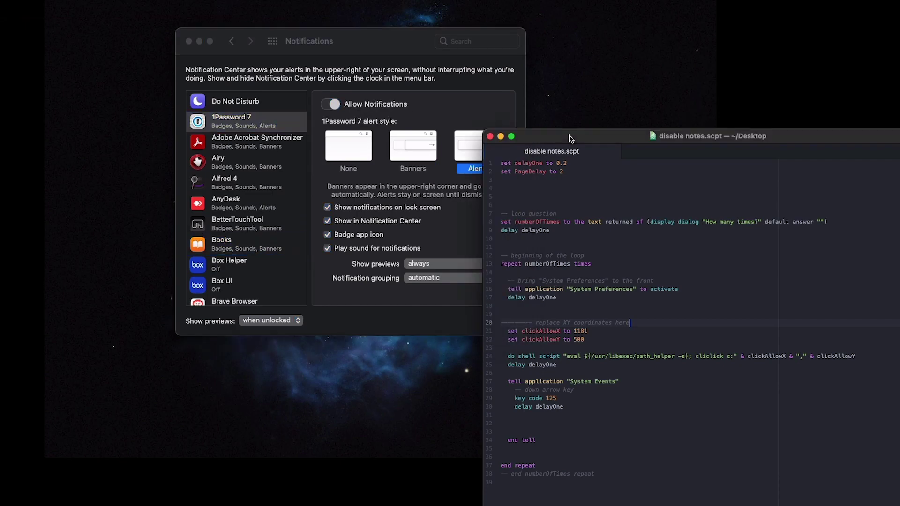
key(alt+space)
text(d)
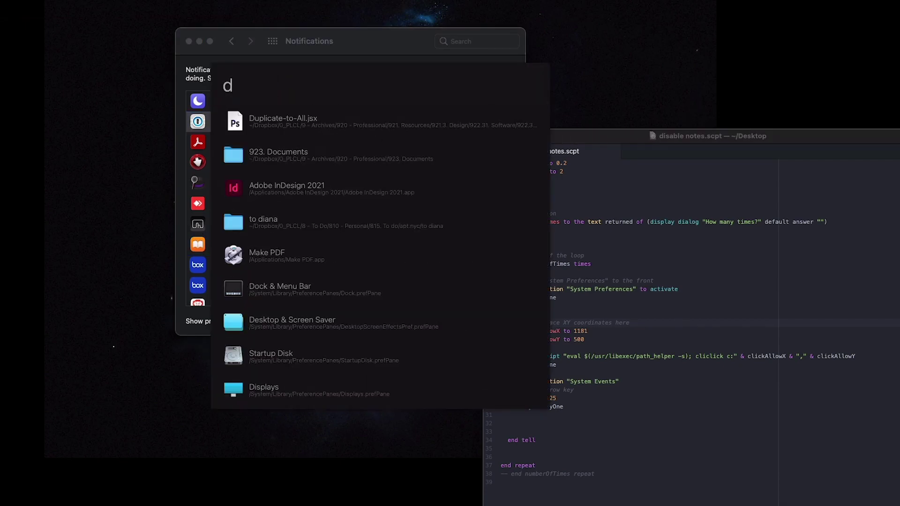
text(isable no)
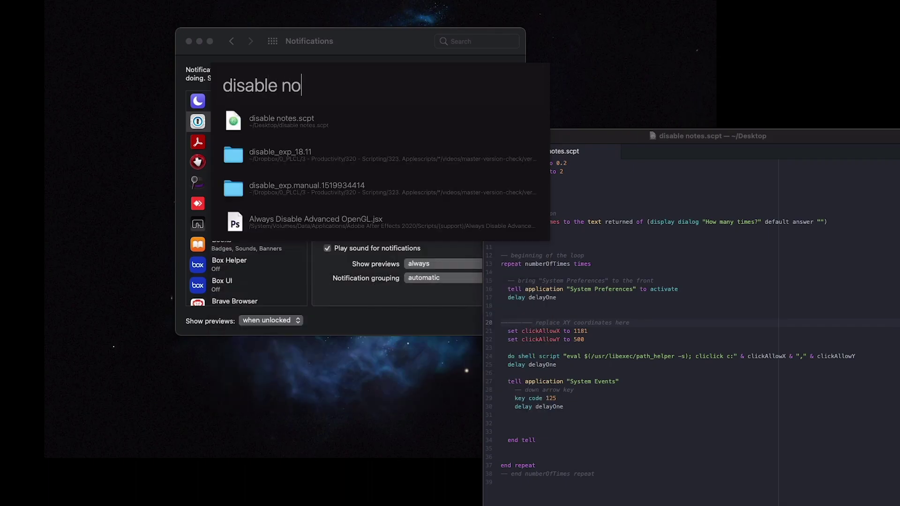
key(Return)
text(7)
key(Return)
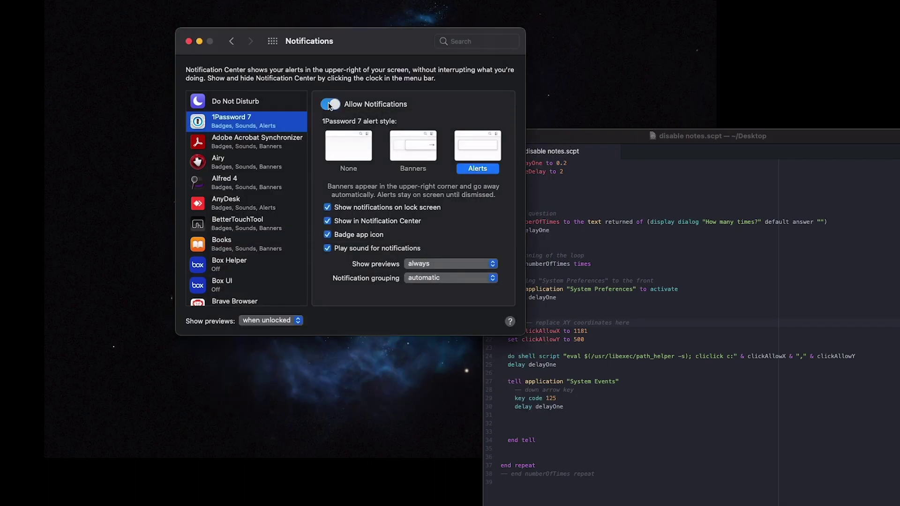
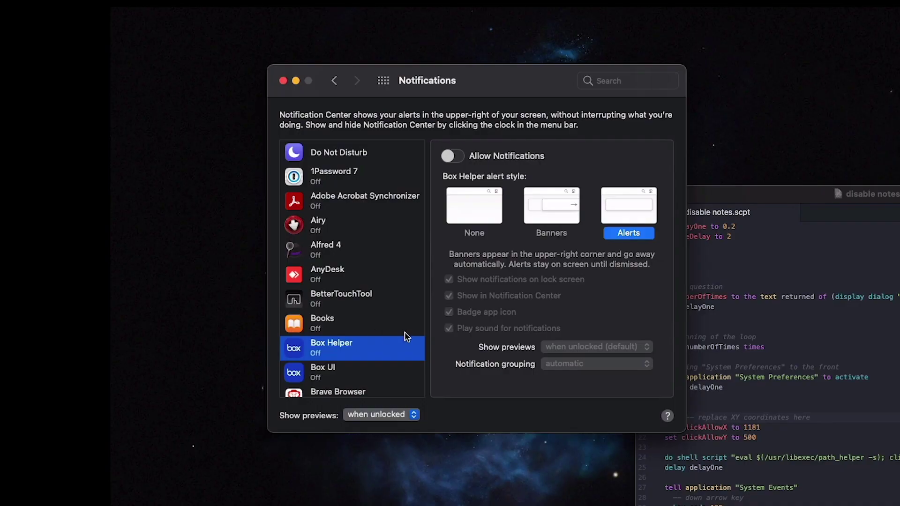
scroll(401, 340, down, 6)
scroll(398, 346, down, 3)
scroll(391, 347, up, 10)
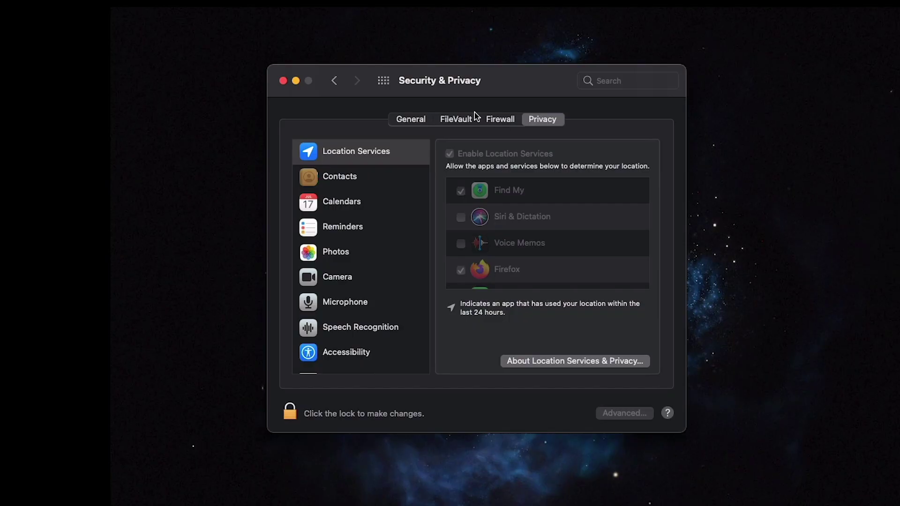
Look through the FileVault, Bluetooth and Sound preferences
click(453, 118)
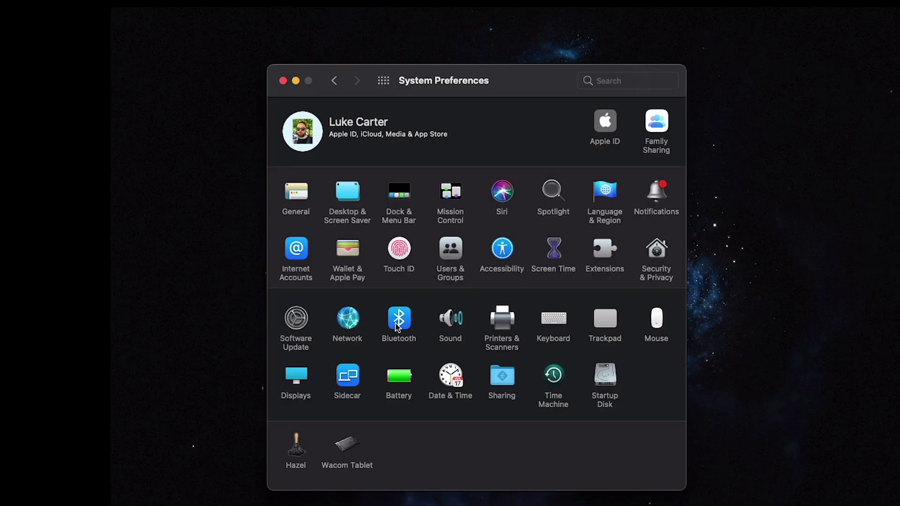
click(398, 321)
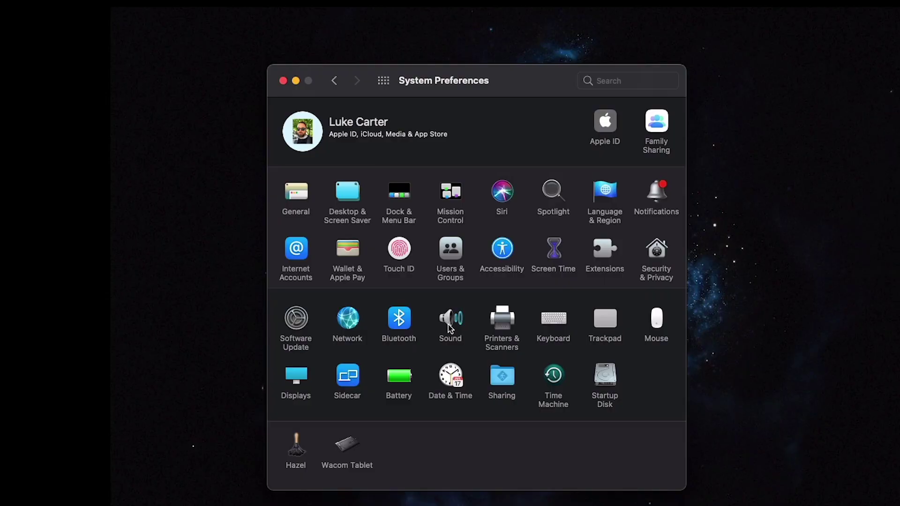
click(450, 323)
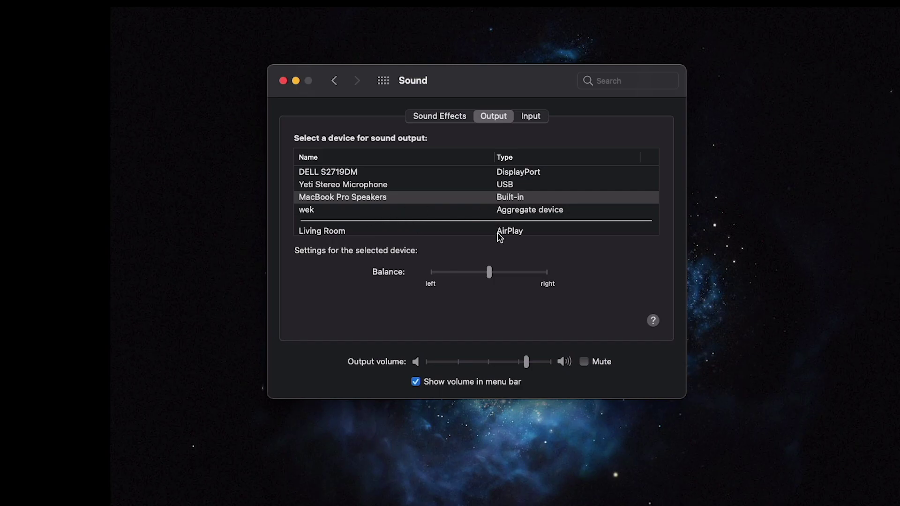
Test the "ohwell" text replacement from the Keyboard preferences in the launcher's search field and dismiss the launcher
click(384, 81)
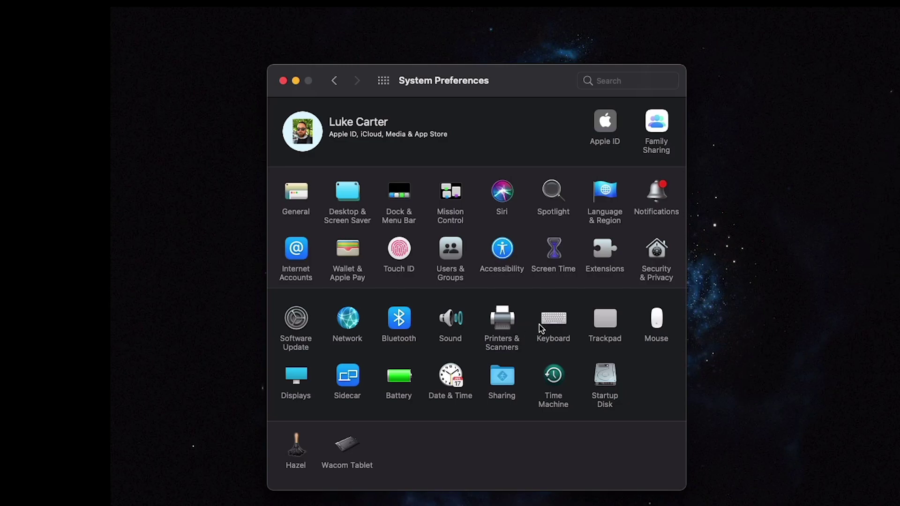
click(554, 328)
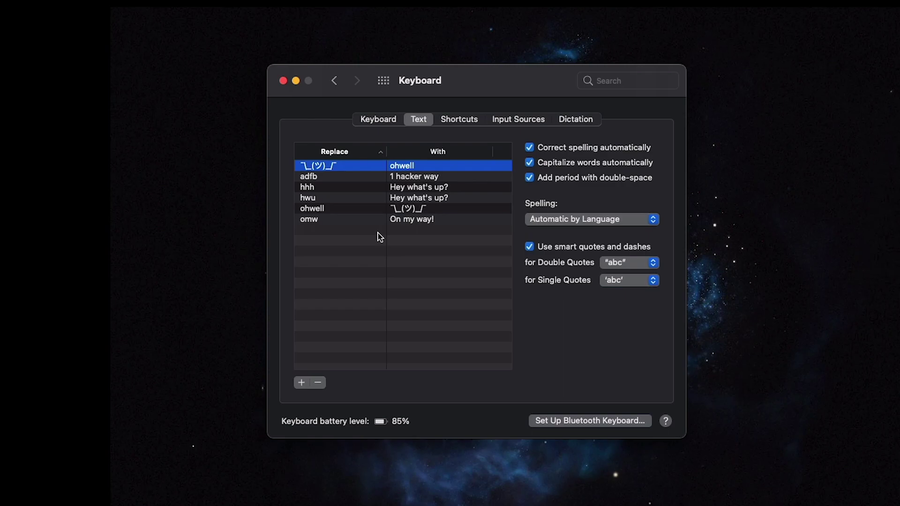
key(alt+space)
text(Ohwell)
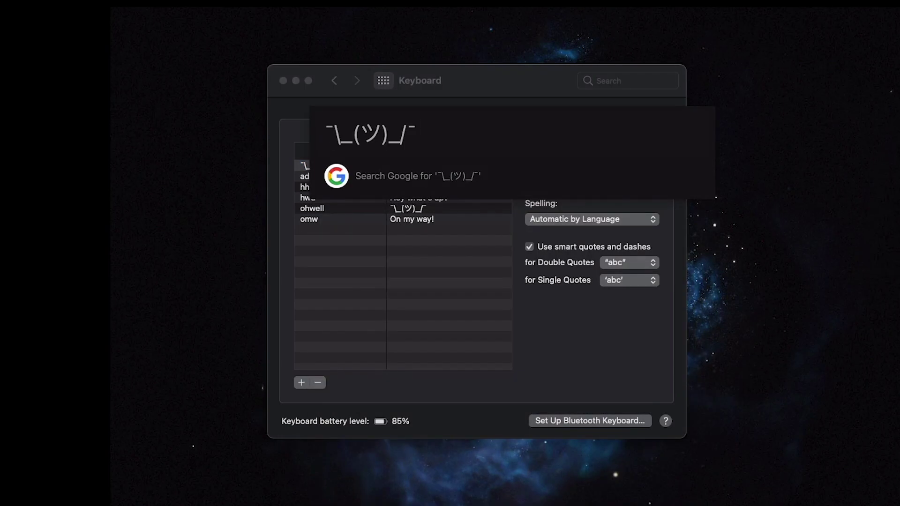
key(Escape)
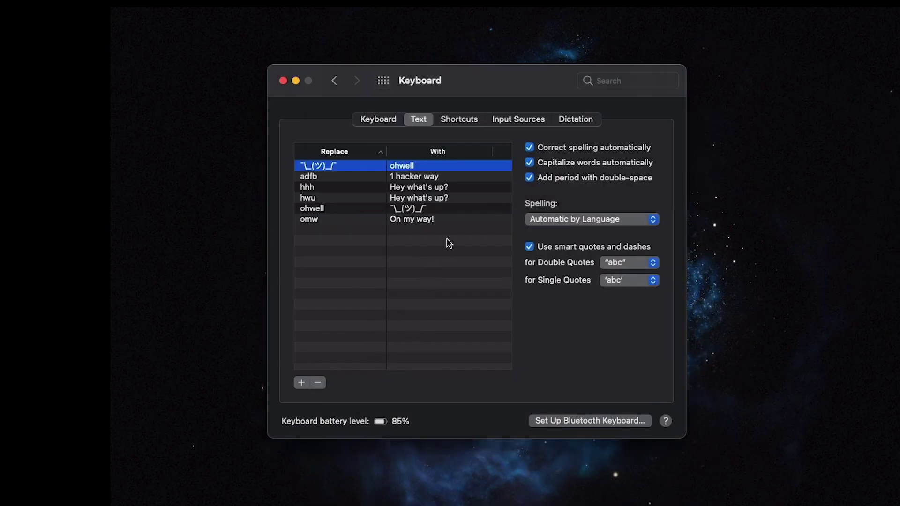
Review the keyboard shortcut categories, including App Shortcuts, and check the Input Sources and Dictation settings
click(464, 121)
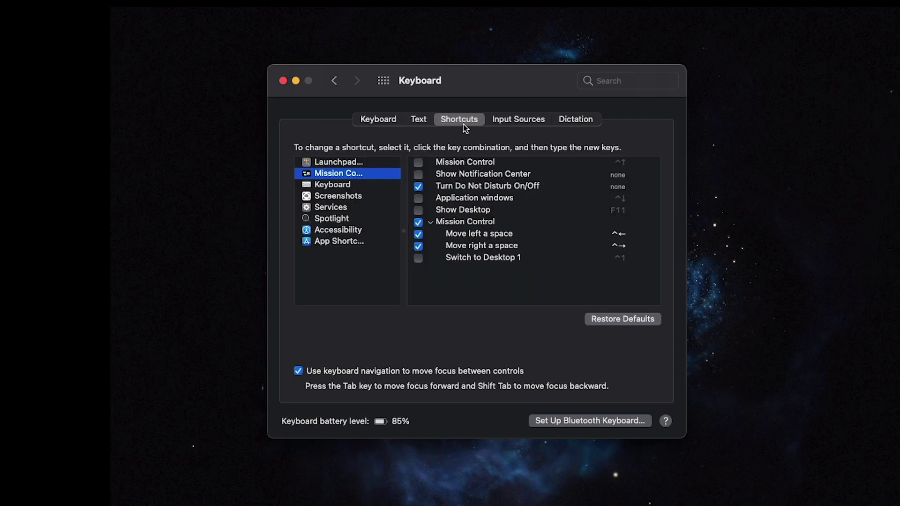
click(350, 219)
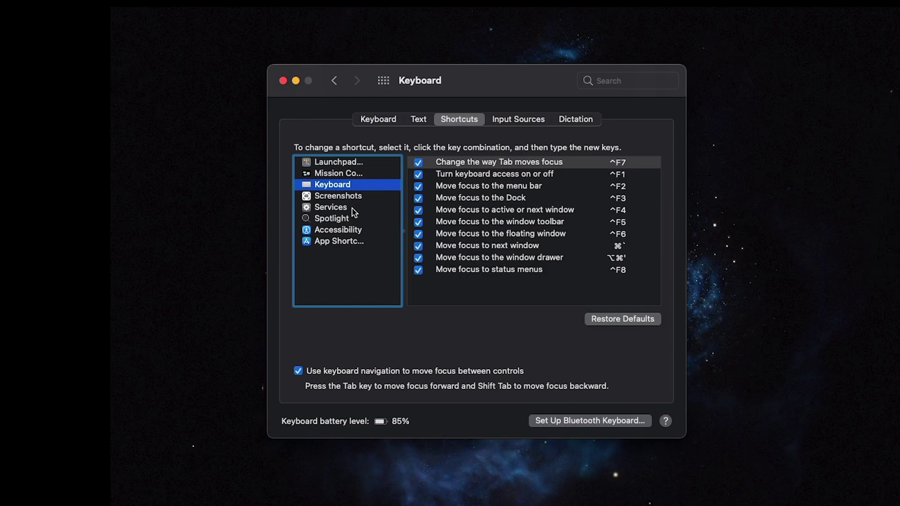
click(341, 242)
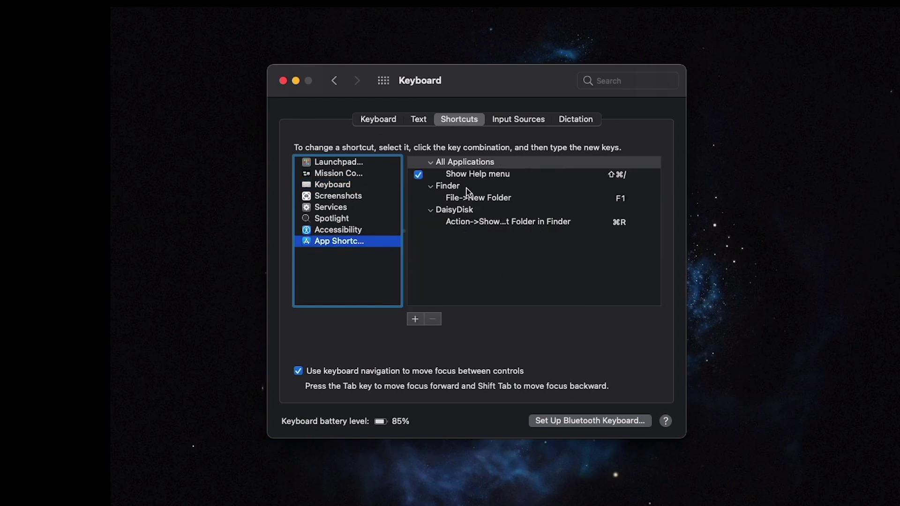
click(516, 123)
click(586, 124)
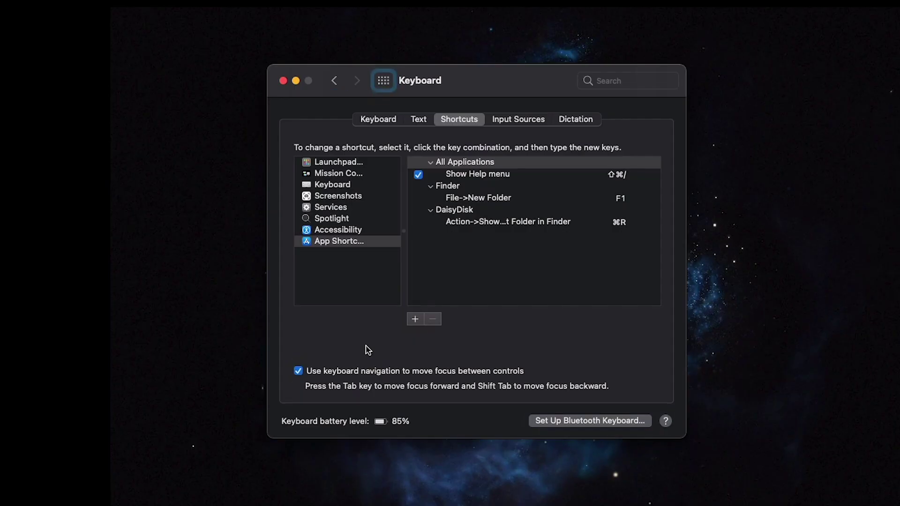
Examine the Trackpad's Scroll & Zoom and Point & Click settings
click(464, 162)
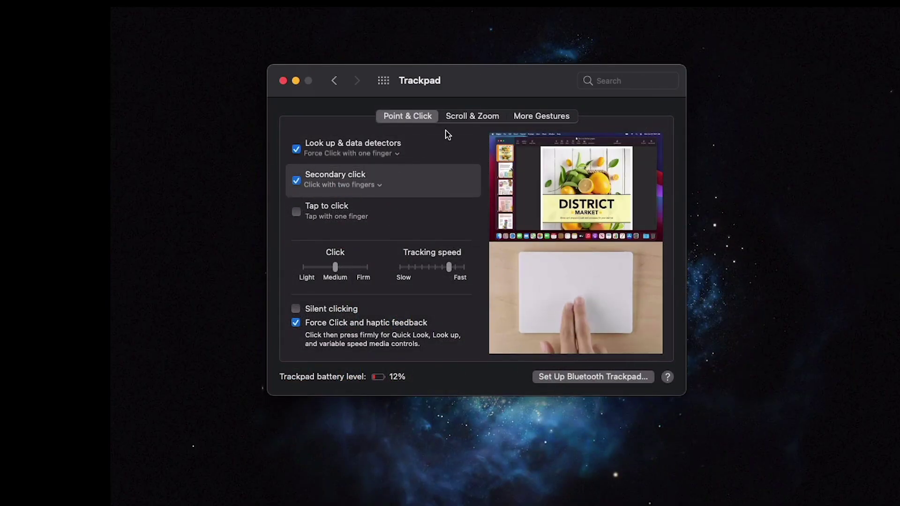
click(463, 121)
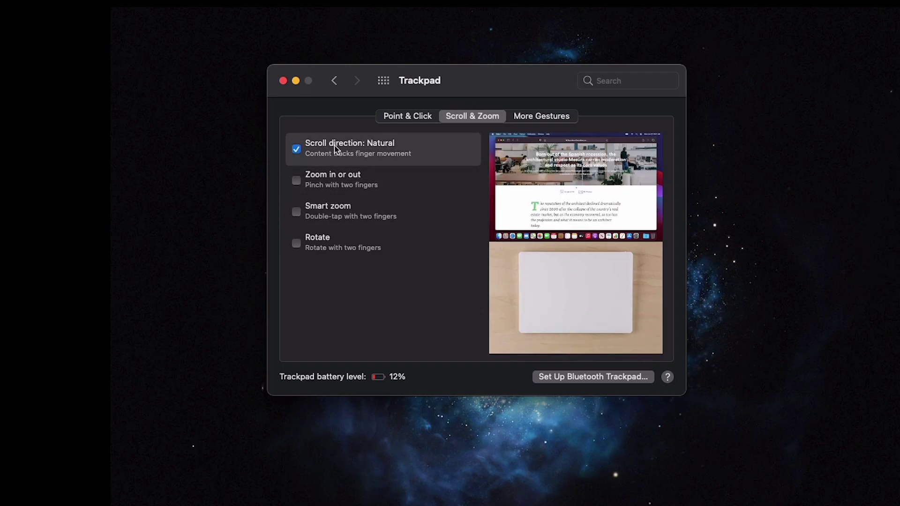
click(407, 116)
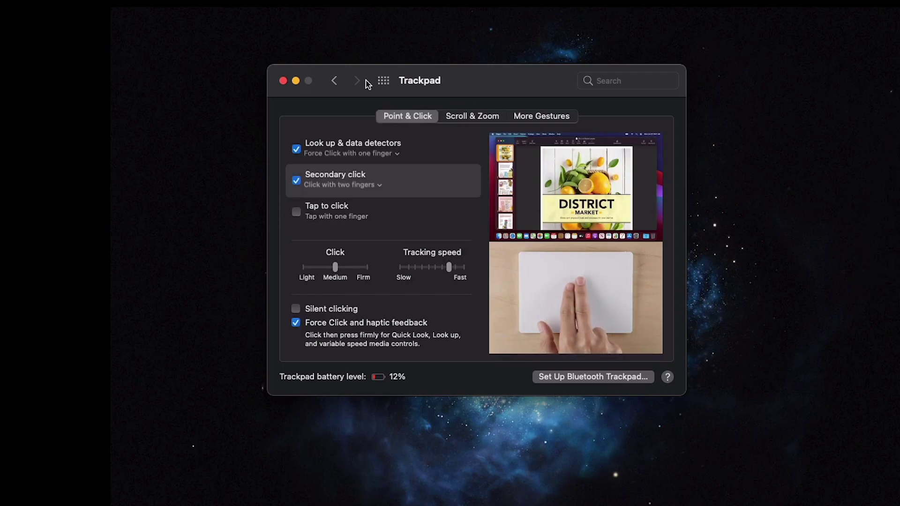
Disable the Mouse gestures Swipe between full-screen apps and Mission Control, and return to the Point & Click settings
click(383, 81)
click(656, 321)
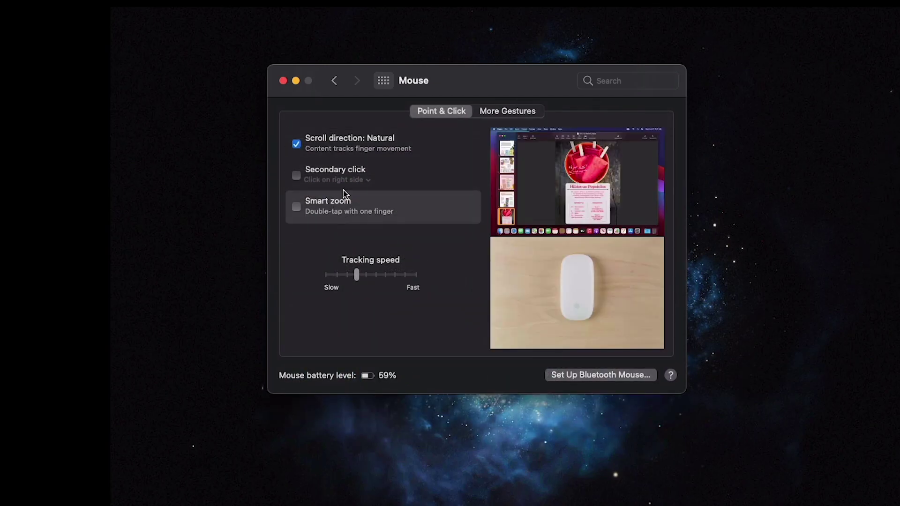
click(497, 115)
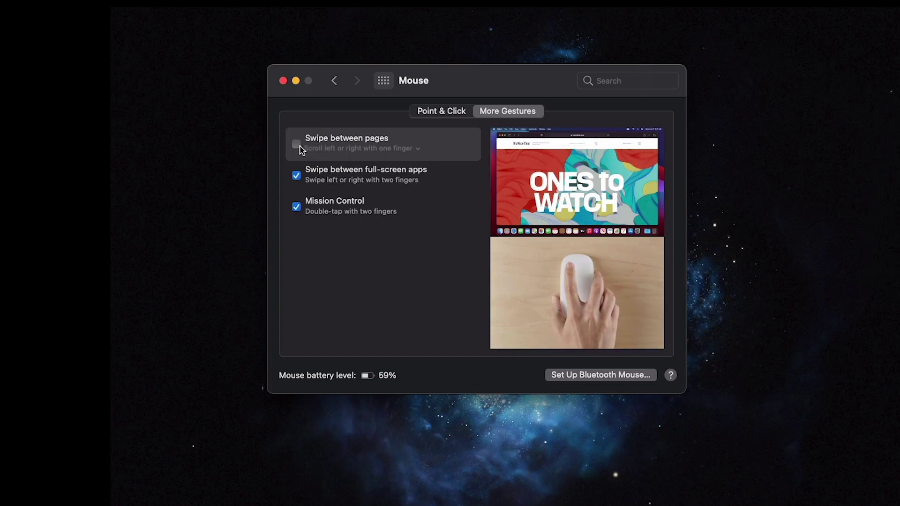
click(296, 176)
click(296, 206)
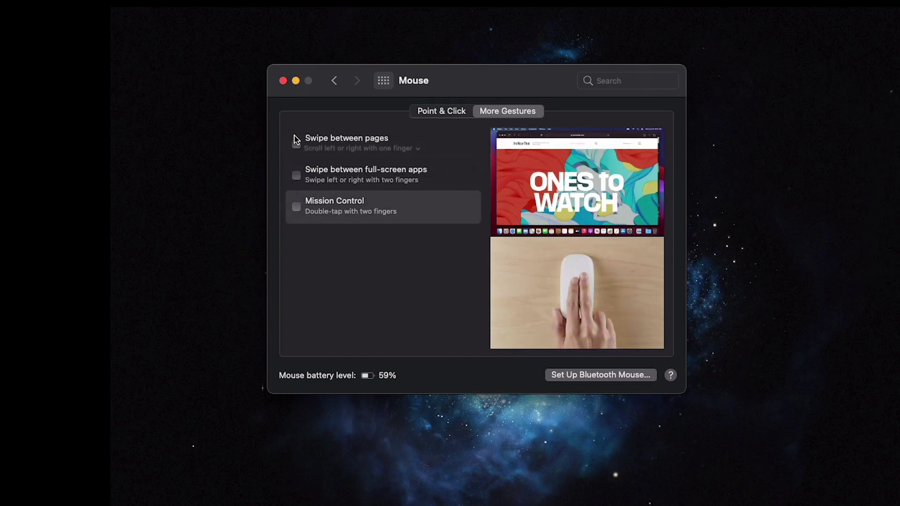
click(440, 112)
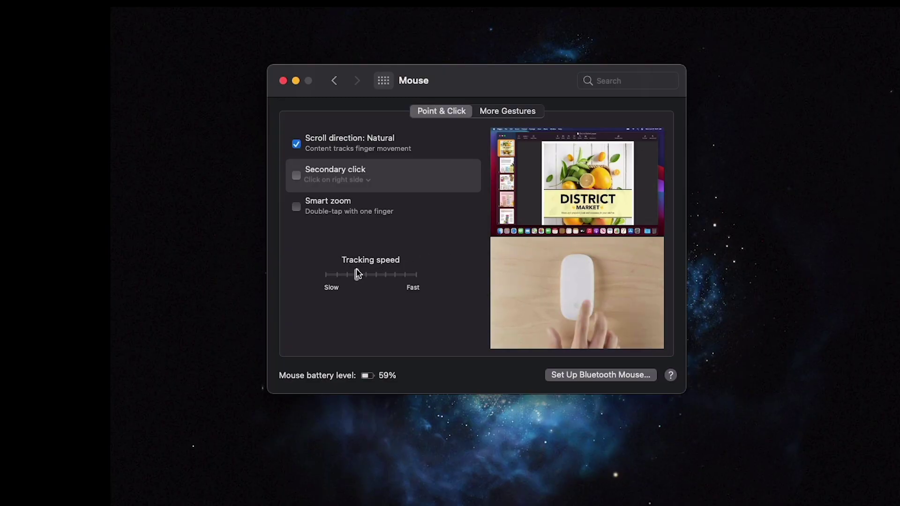
Set the Night Shift schedule for the DELL S2719DM display to Sunset to Sunrise and check the display's resolution settings
click(380, 82)
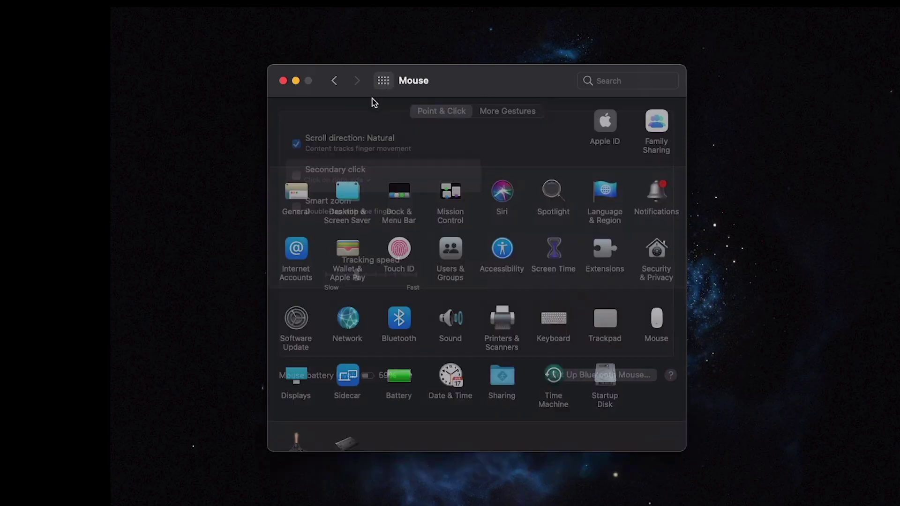
click(296, 379)
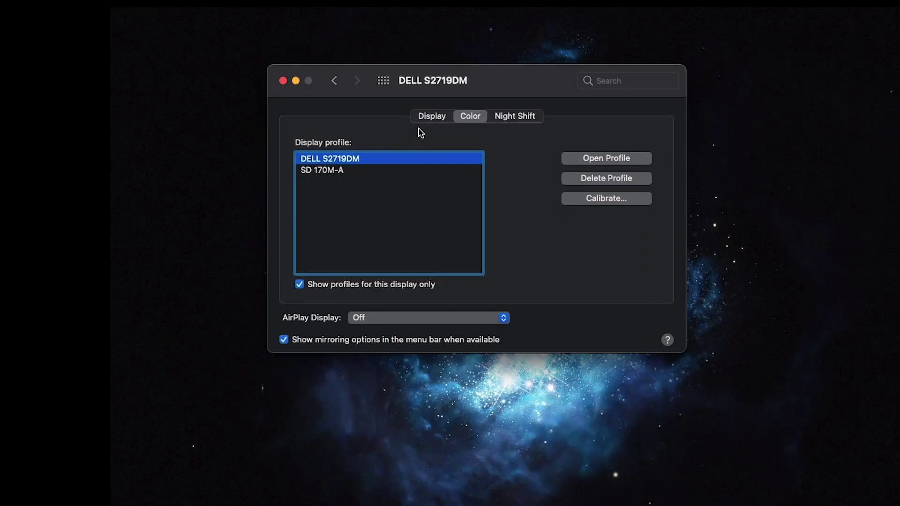
click(496, 118)
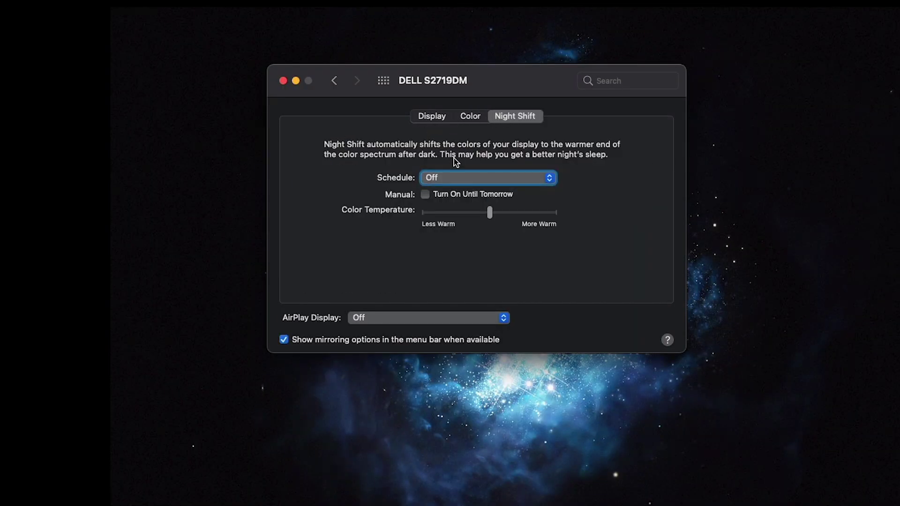
click(473, 182)
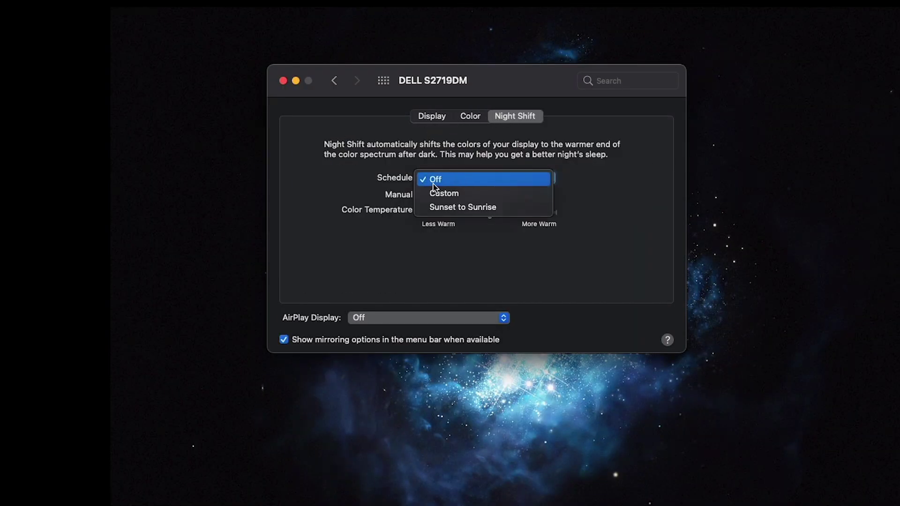
click(489, 206)
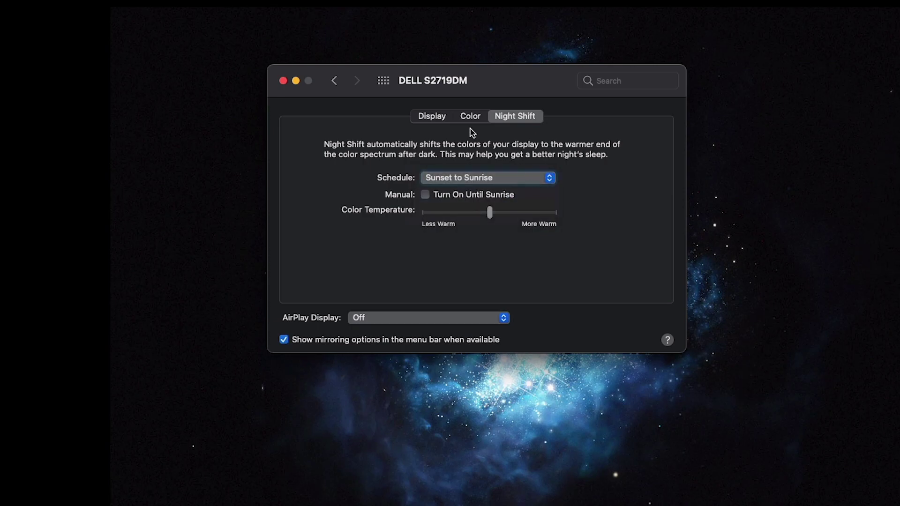
click(421, 118)
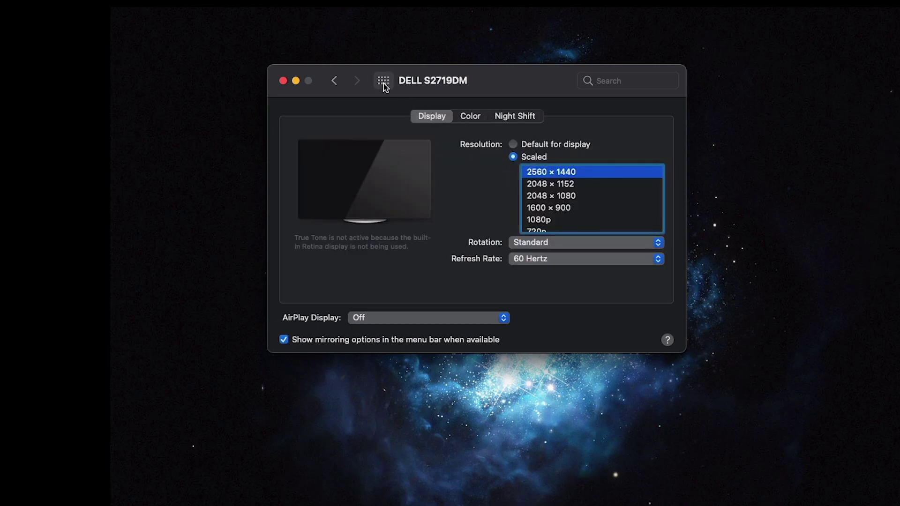
Set the display's Night Shift schedule to Off
click(523, 121)
click(510, 178)
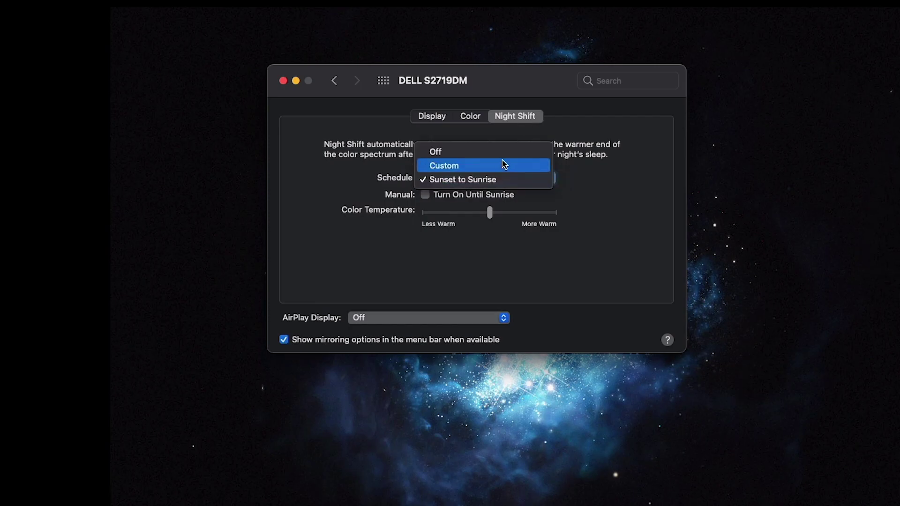
click(537, 147)
Open Flux with the launcher, view its color temperature preferences, and close the preferences window
key(alt+space)
text(flu)
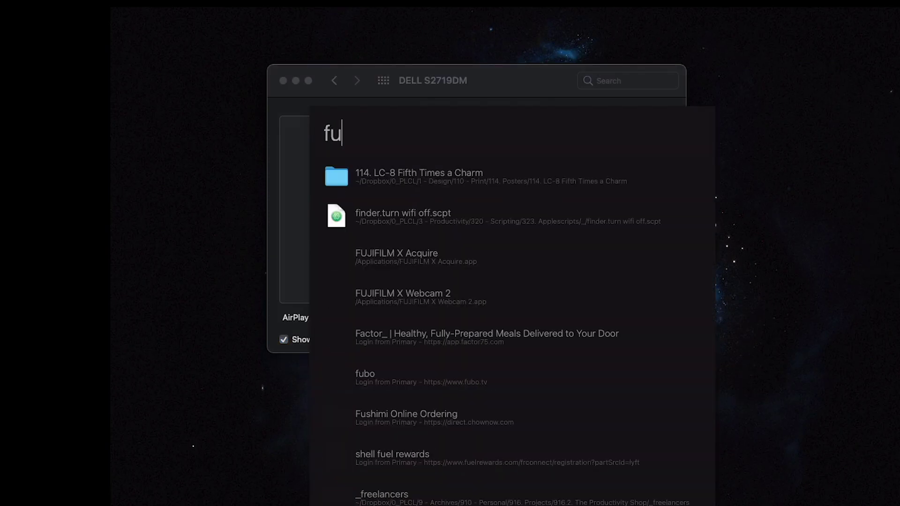
text(x)
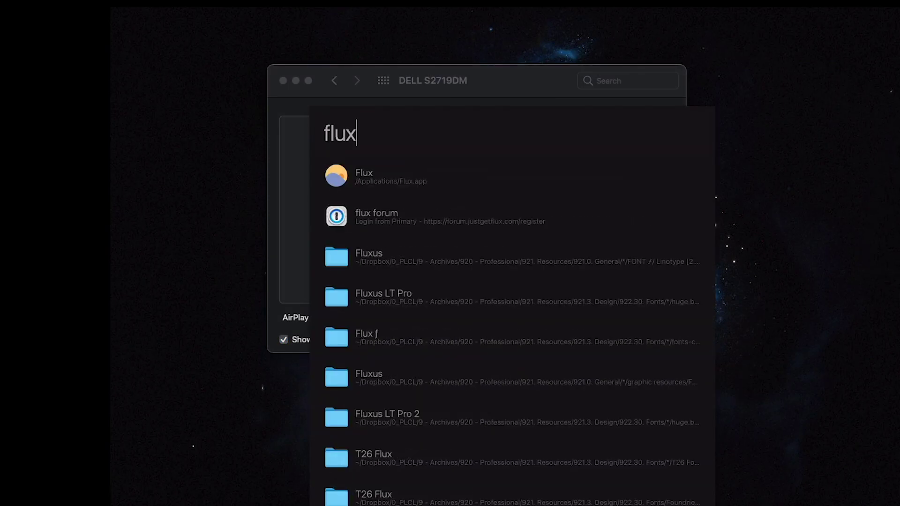
key(Return)
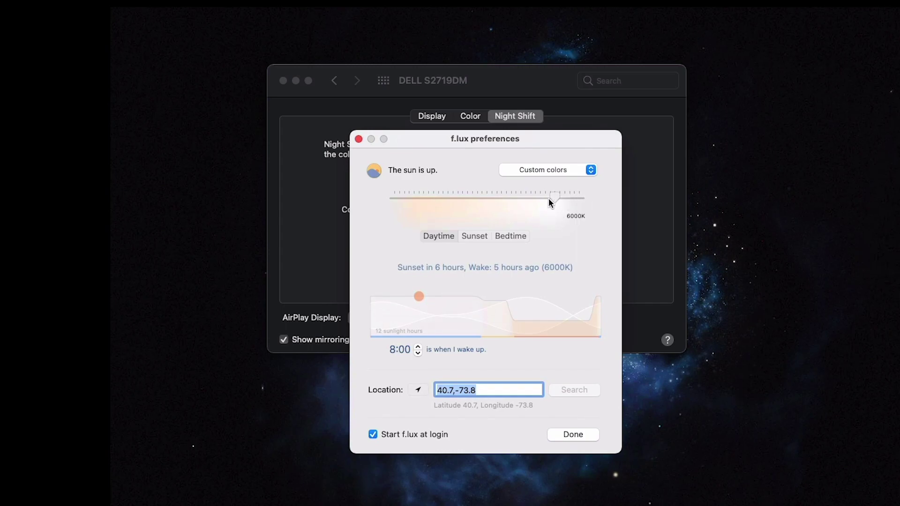
click(362, 137)
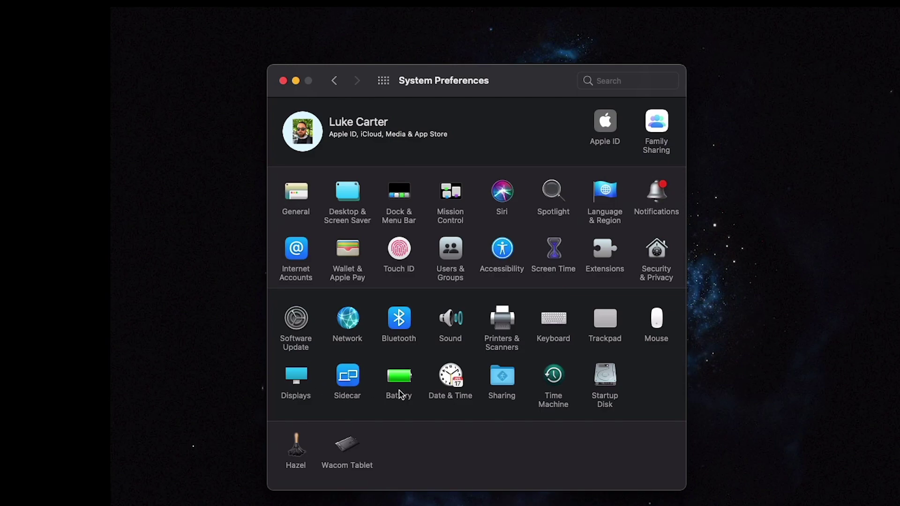
Review the Battery preferences, including the usage history and the Battery and Power Adapter settings
click(399, 382)
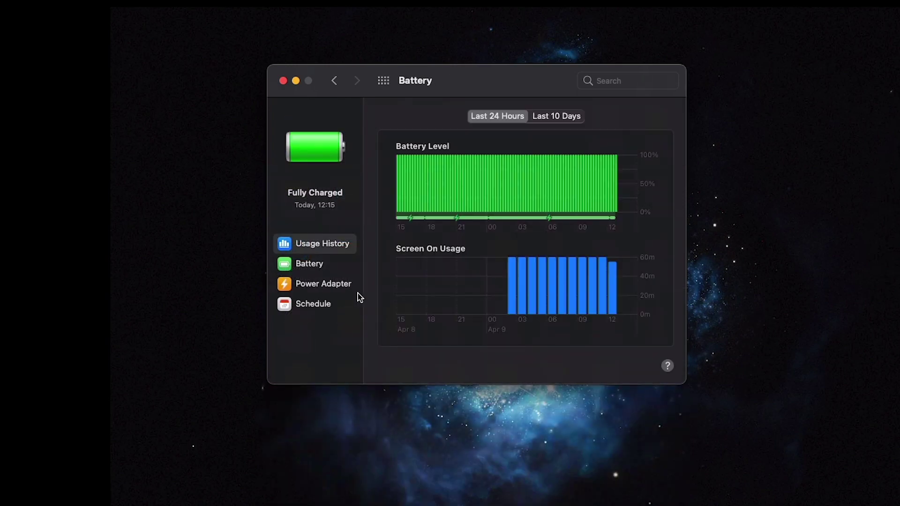
click(324, 263)
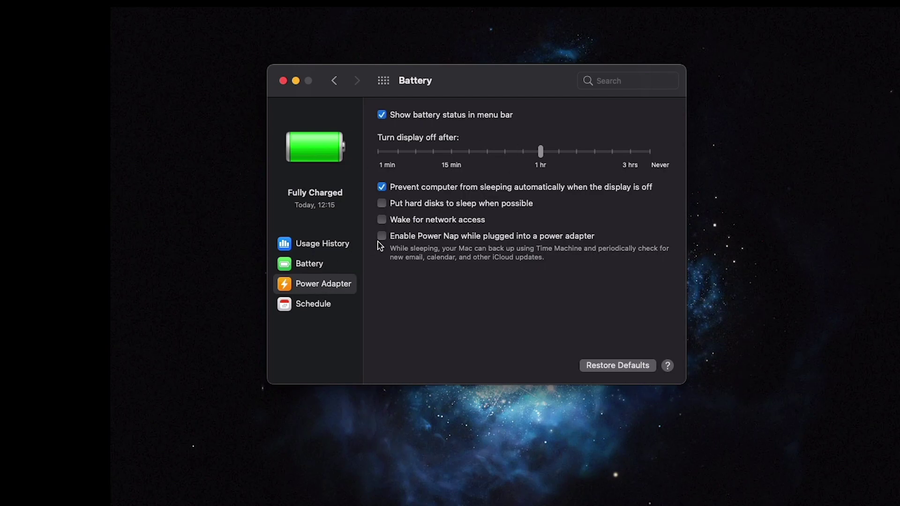
click(384, 80)
Review the Date & Time preferences and the general Language & Region settings that control date and time formats
click(438, 375)
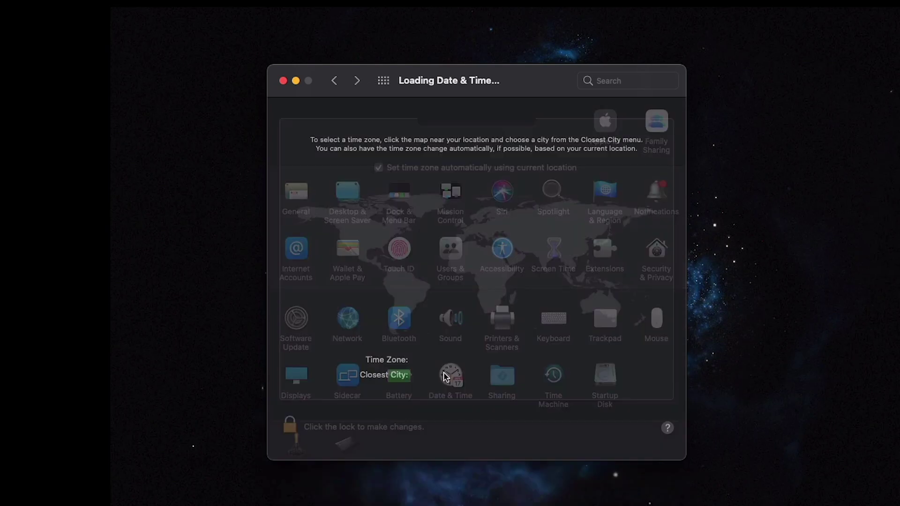
click(467, 117)
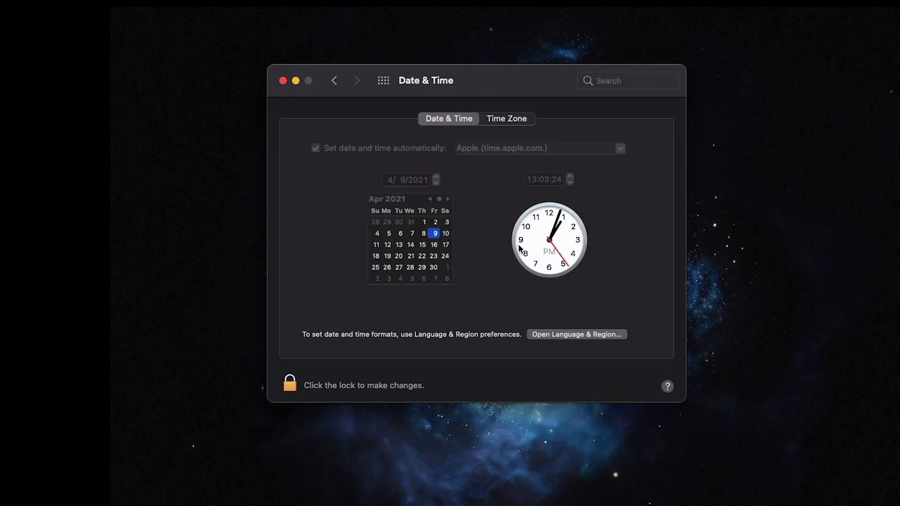
click(569, 336)
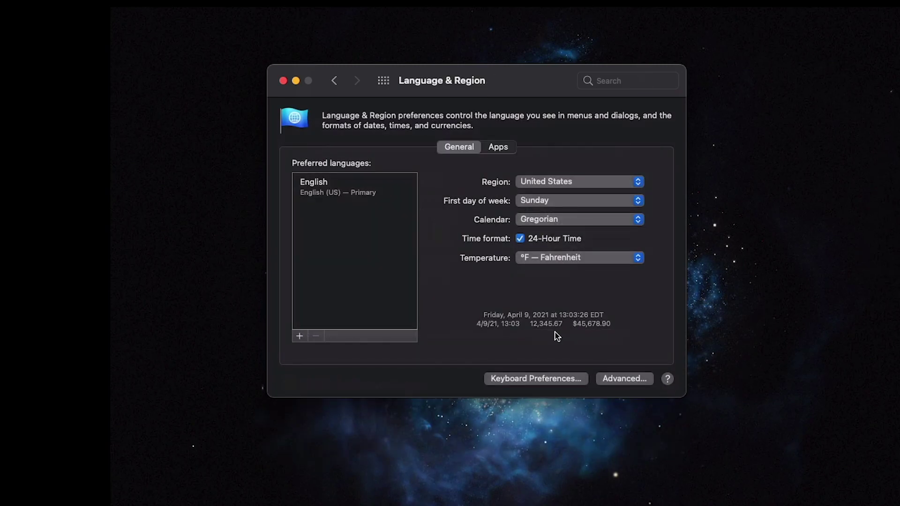
click(383, 80)
Add an app-specific language setting that makes iA Writer run in French
click(498, 148)
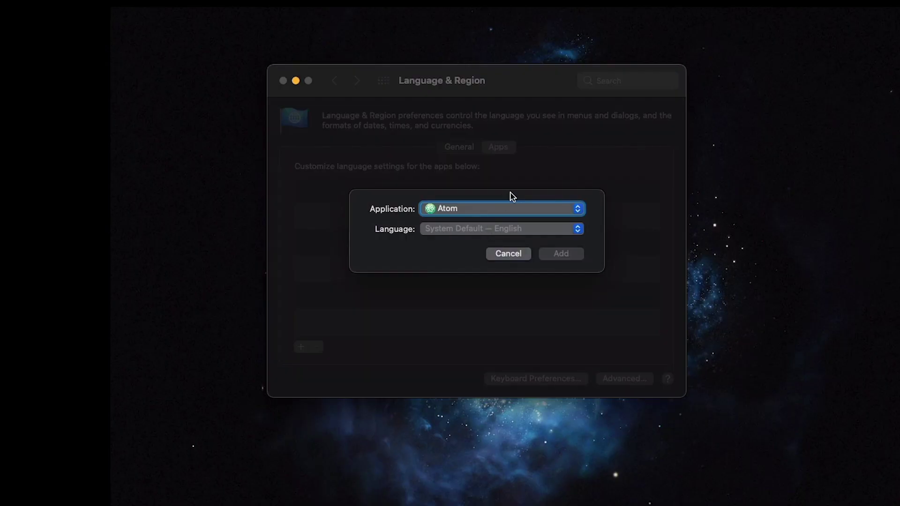
click(496, 214)
scroll(495, 214, down, 10)
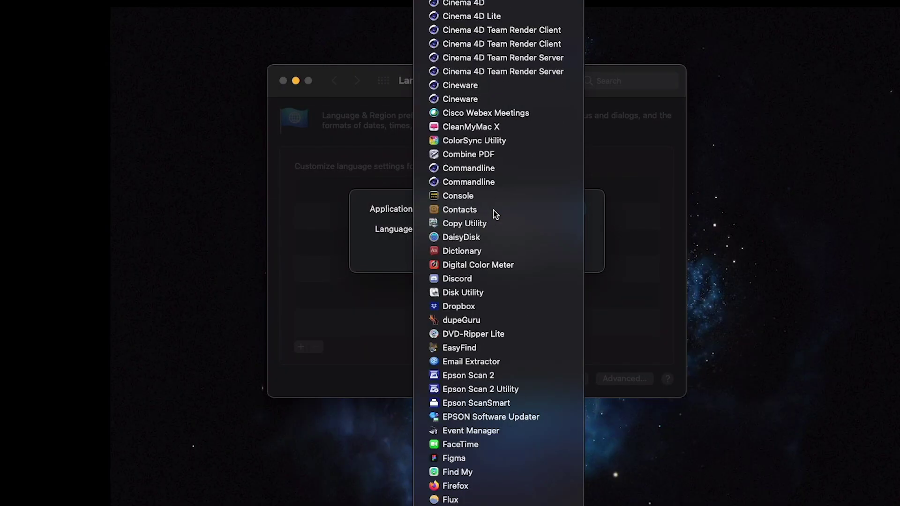
scroll(495, 214, down, 5)
click(496, 215)
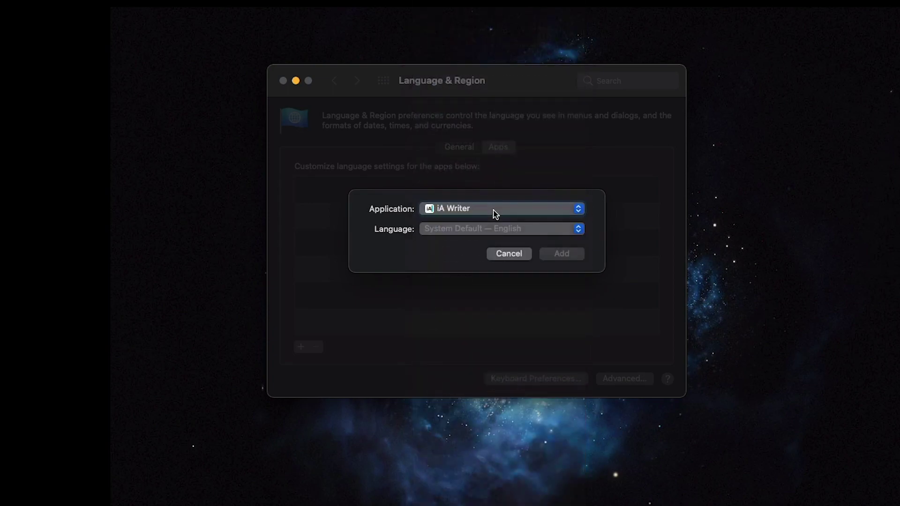
click(501, 229)
click(519, 279)
click(571, 256)
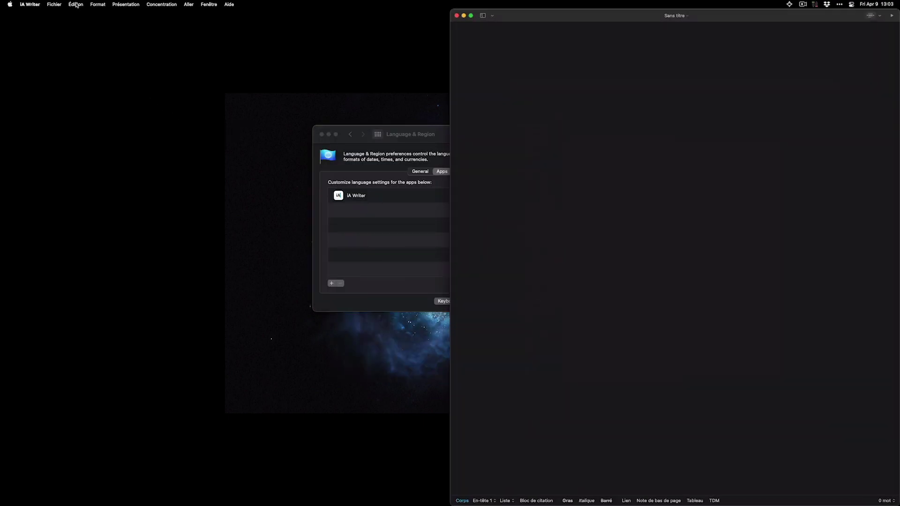
Check the French menus in iA Writer, including Présentation and Concentration, and quit the app
click(76, 6)
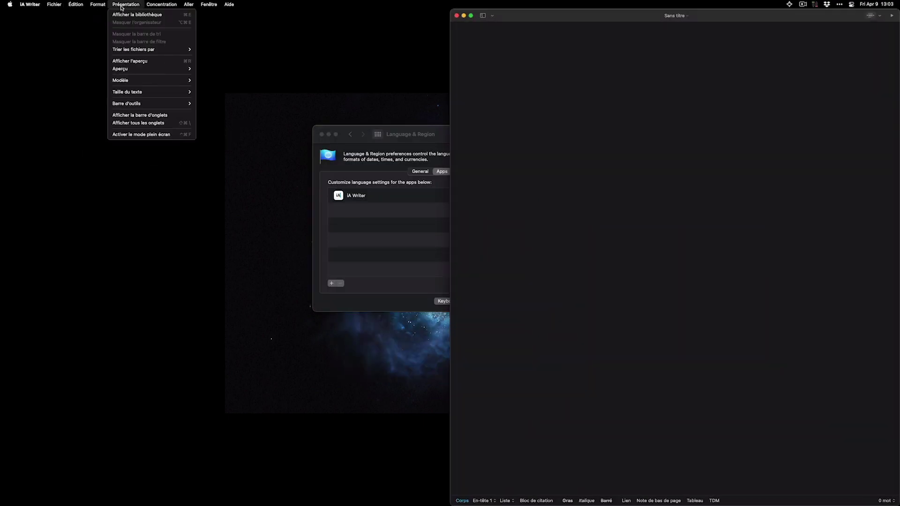
mouse_move(174, 6)
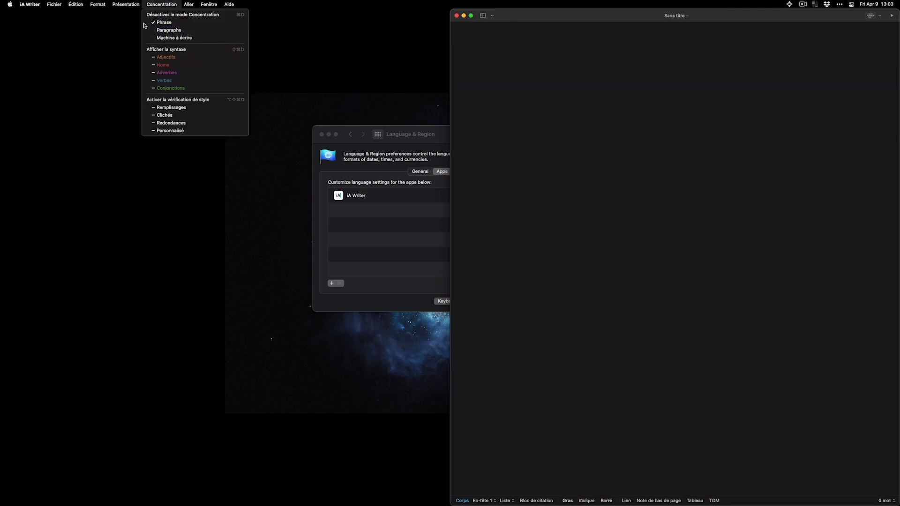
click(557, 94)
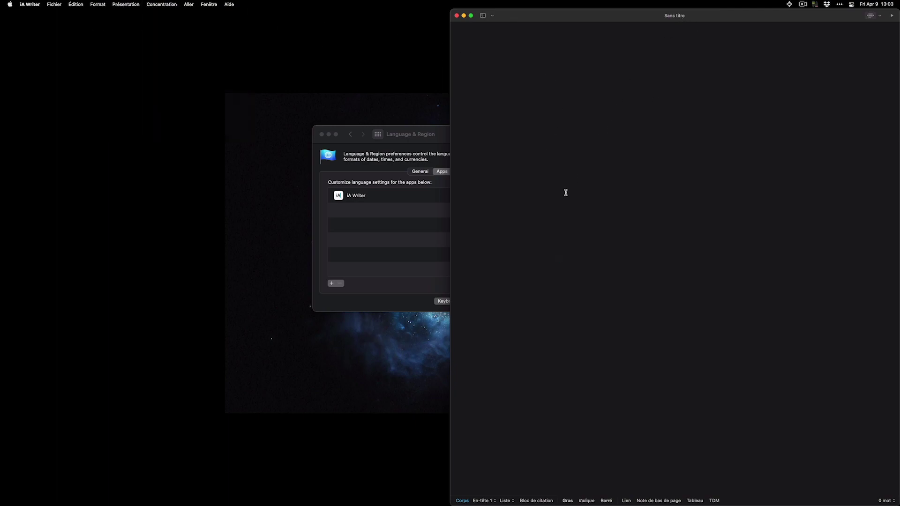
key(super+q)
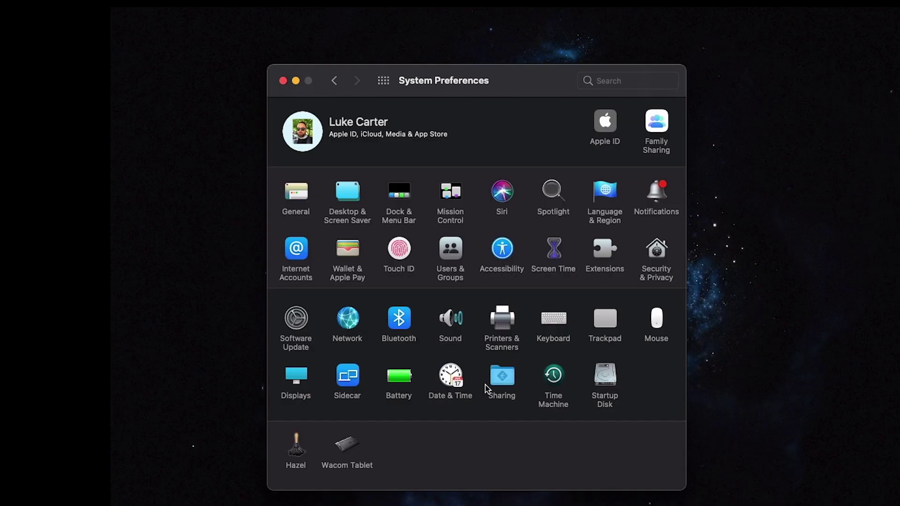
Review the Sharing preferences and the Wacom Tablet's ExpressKeys, pen, mapping and application-specific settings
click(502, 383)
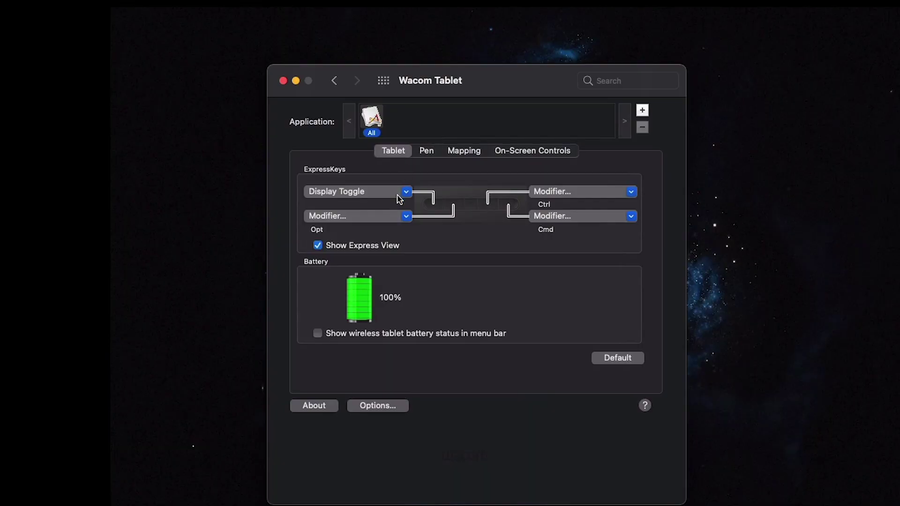
click(426, 156)
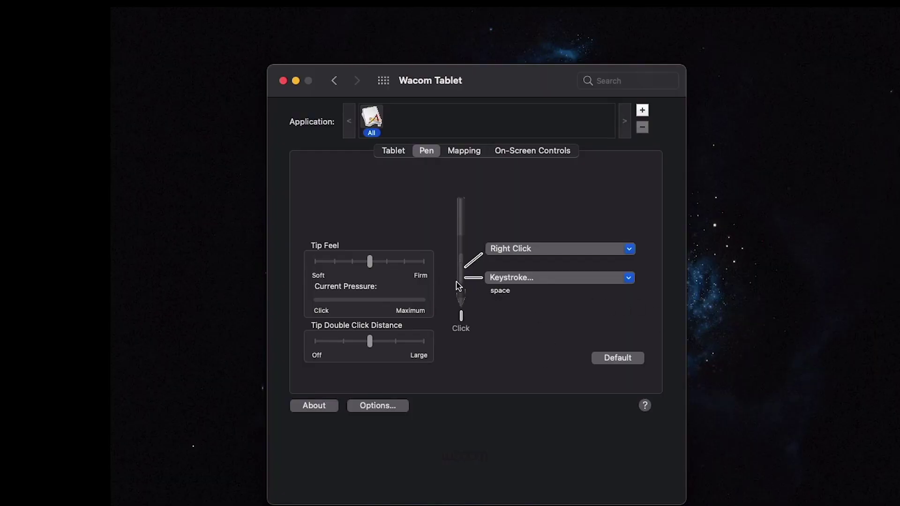
click(506, 278)
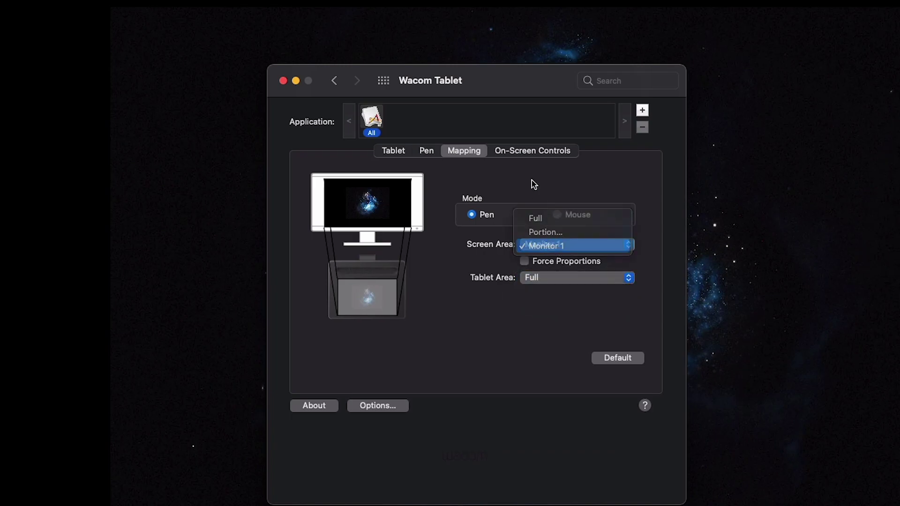
click(404, 153)
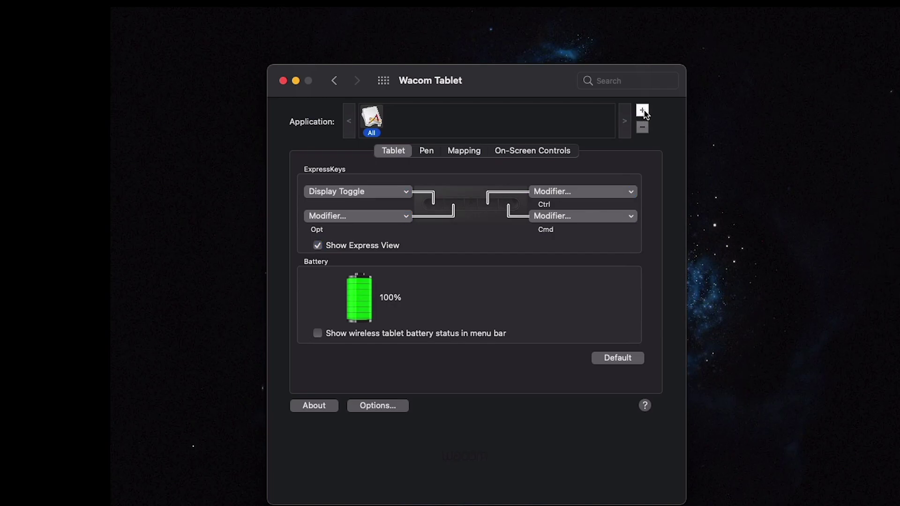
click(642, 111)
click(516, 392)
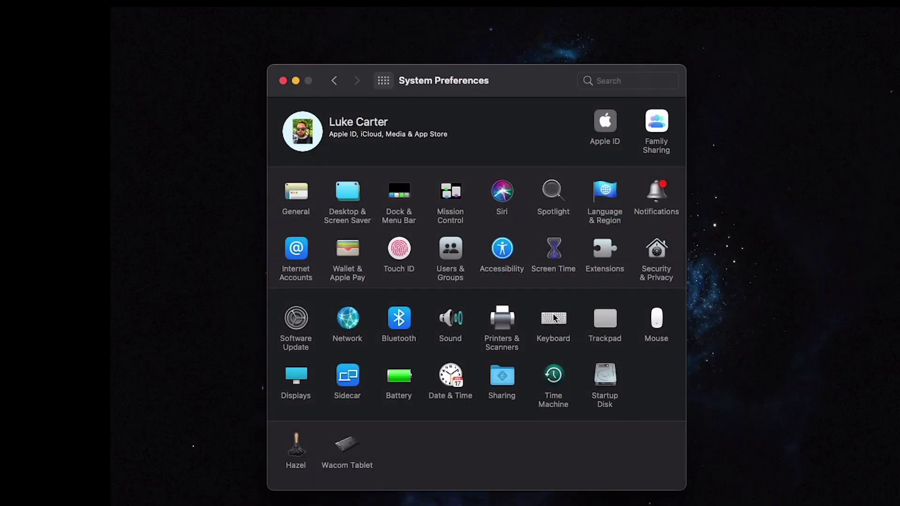
Open the Keyboard preferences
click(554, 318)
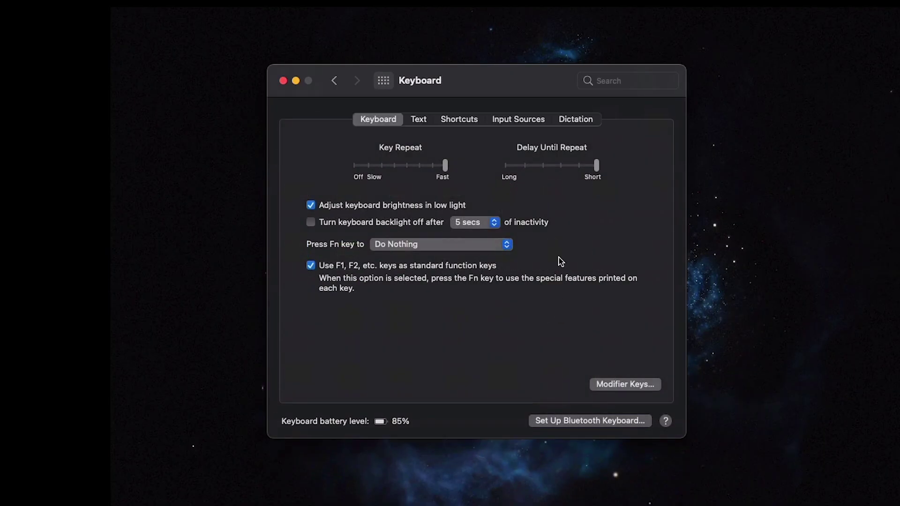